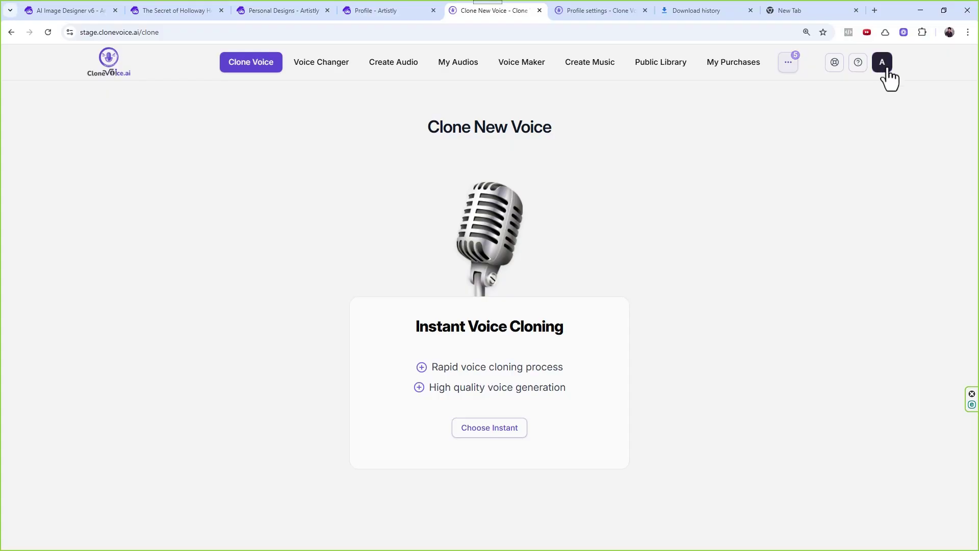
- Review the API key section in the Clone Voice profile settings and the Clone Voice App section in the Artistly profile
left_click(601, 11)
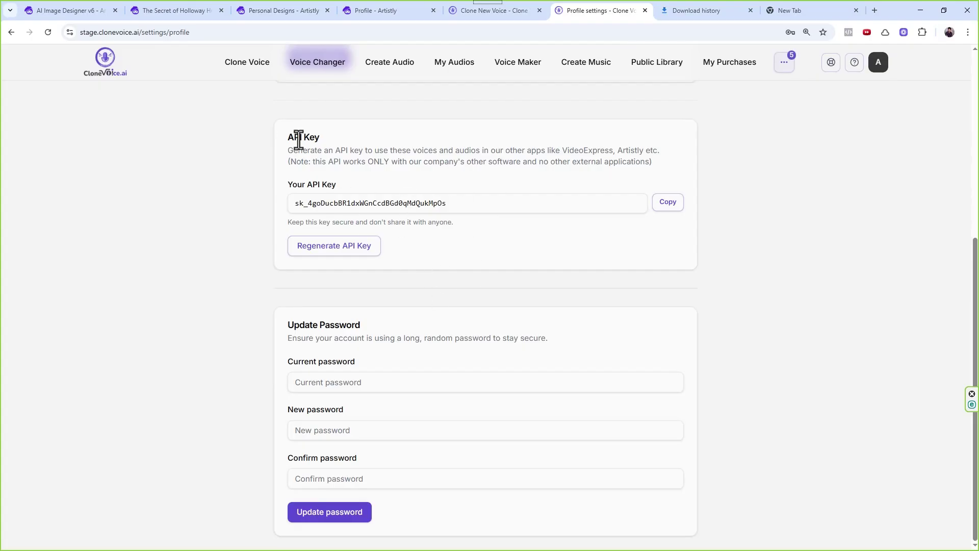
mouse_move(284, 138)
left_mouse_down()
mouse_move(321, 139)
mouse_move(294, 138)
left_mouse_up()
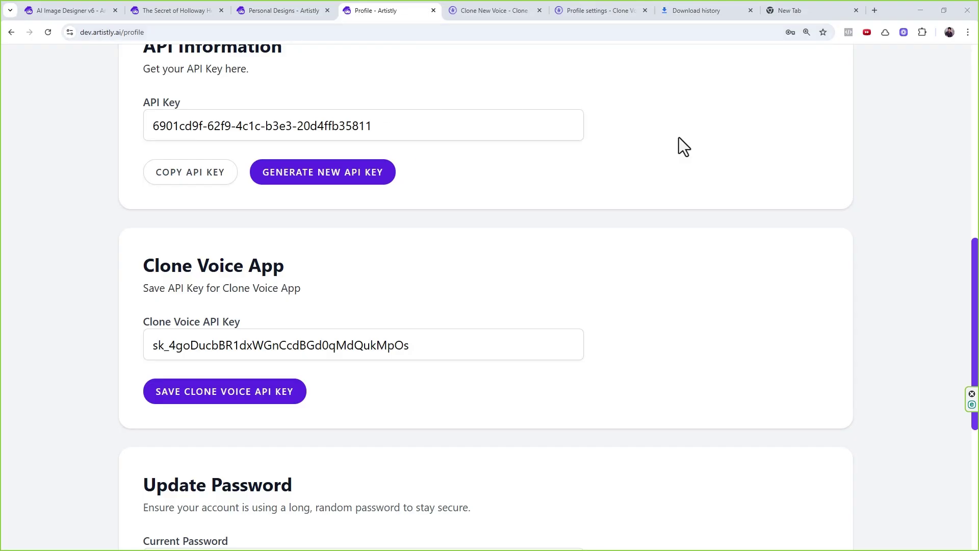
left_click(274, 14)
scroll(646, 256, "up", 1)
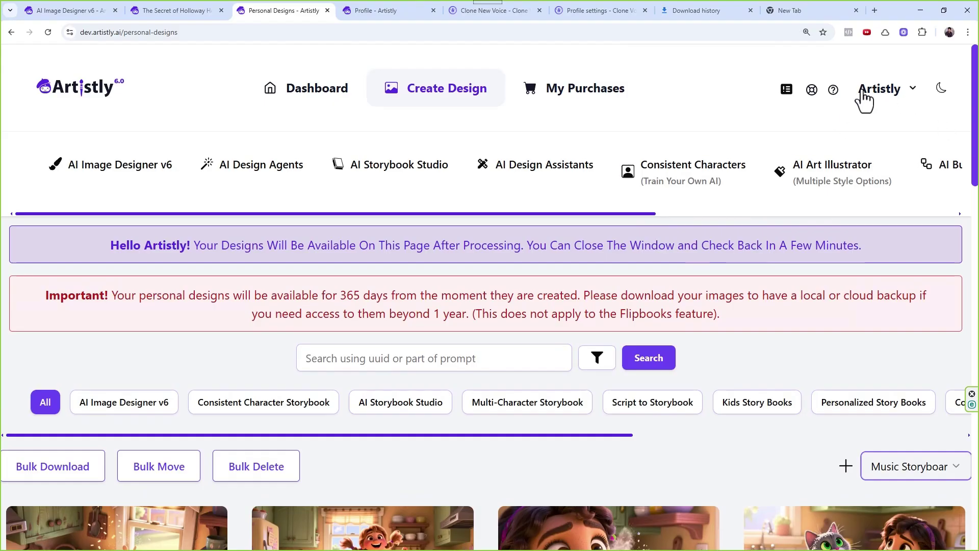
left_click(398, 14)
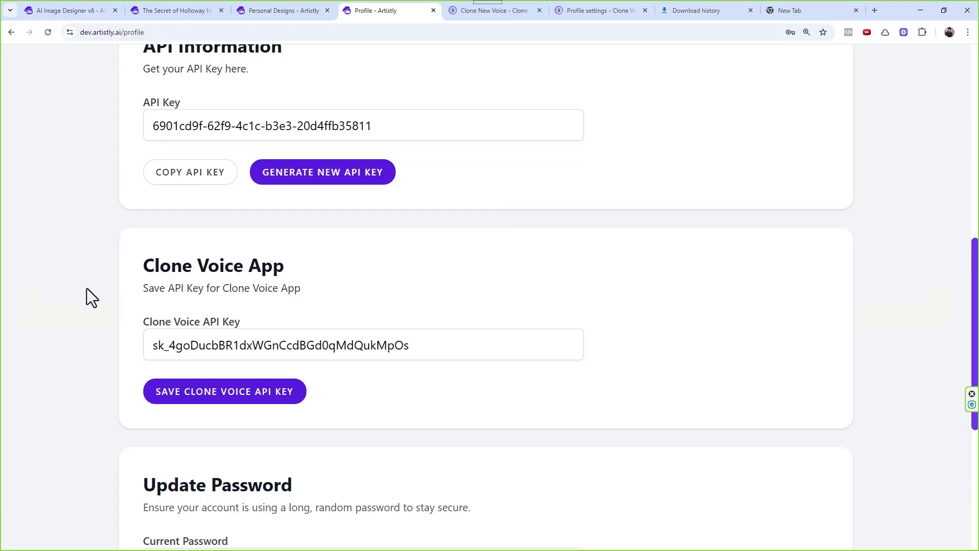
left_click_drag(122, 270, 313, 275)
left_click(345, 264)
left_click_drag(144, 263, 231, 258)
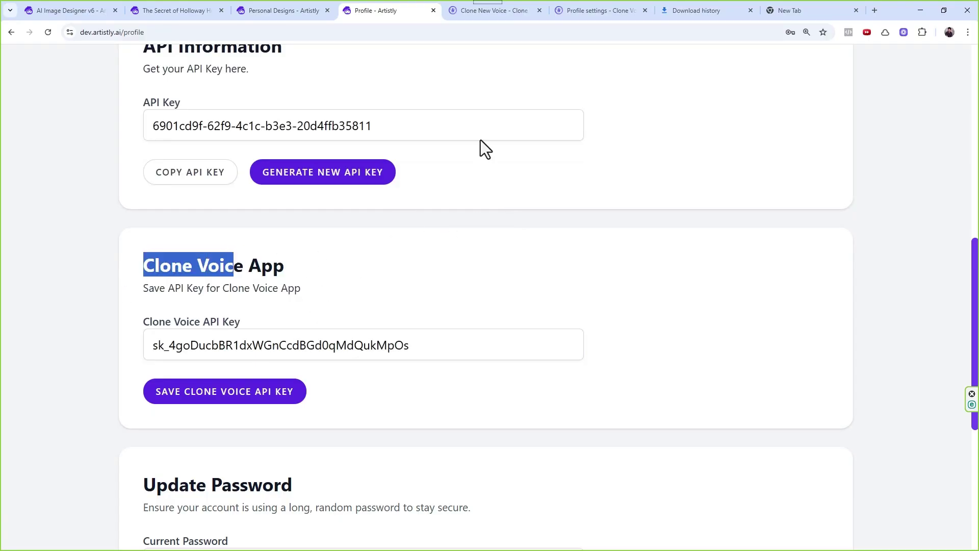
- Check the API key in the Clone Voice profile settings and save it as the Clone Voice API key in the Artistly profile
left_click(577, 15)
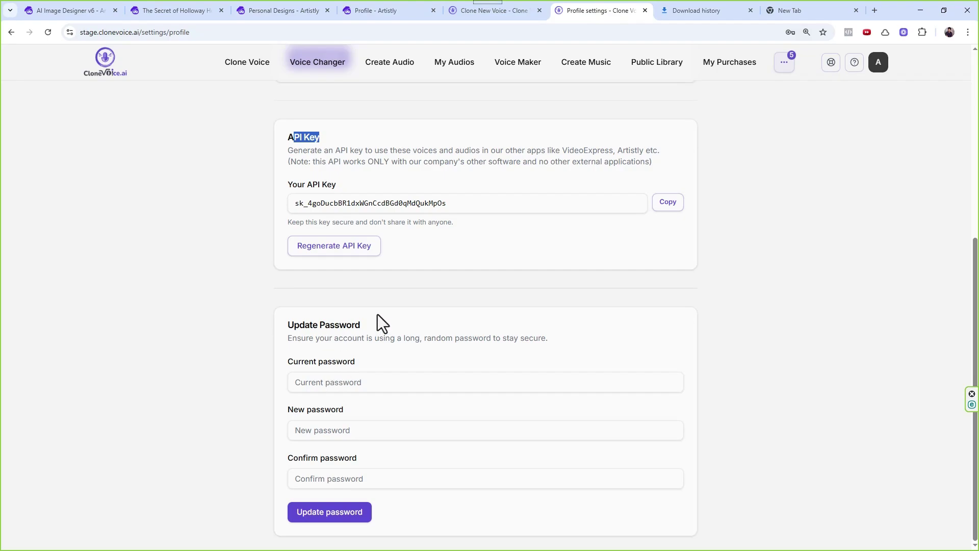
left_click(392, 11)
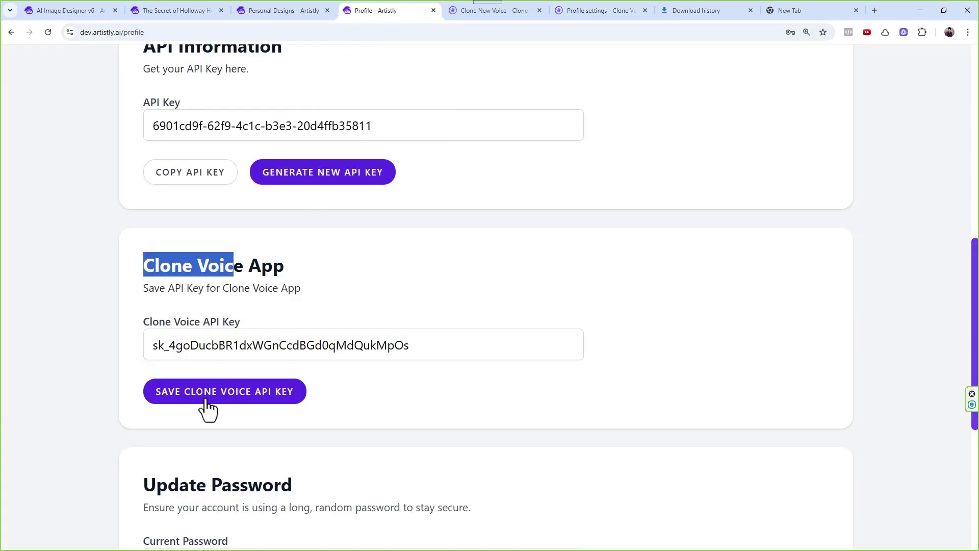
left_click(279, 403)
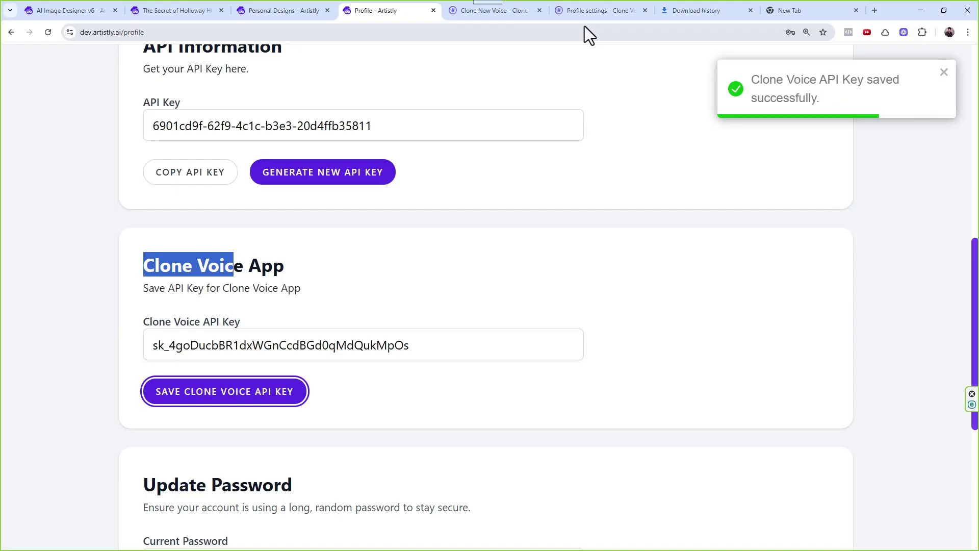
- Switch to Clone Voice and open the My Voices page
left_click(512, 14)
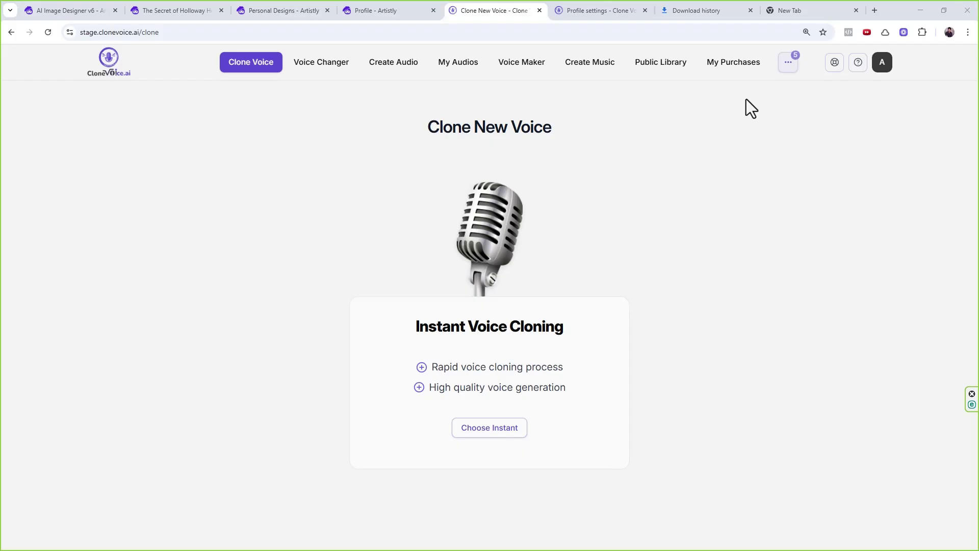
left_click(786, 69)
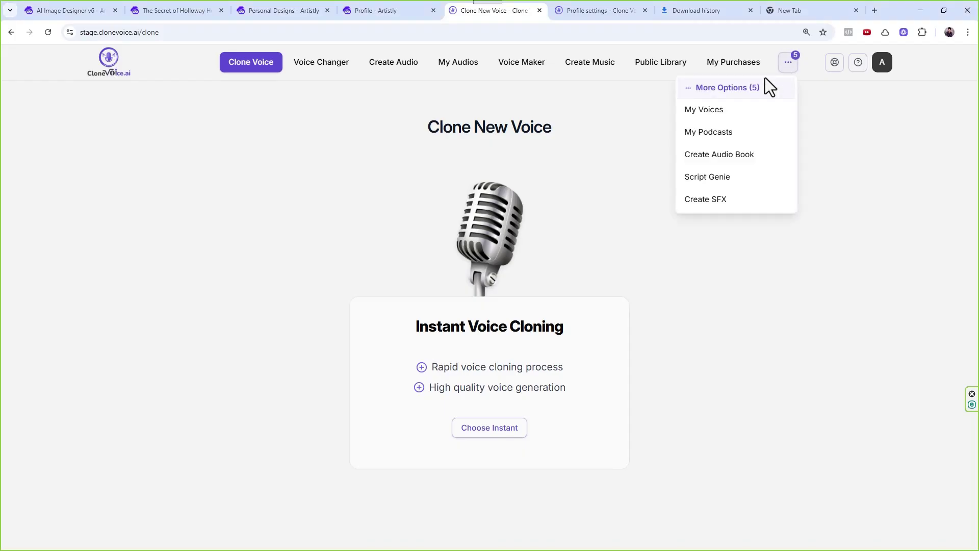
left_click(706, 110)
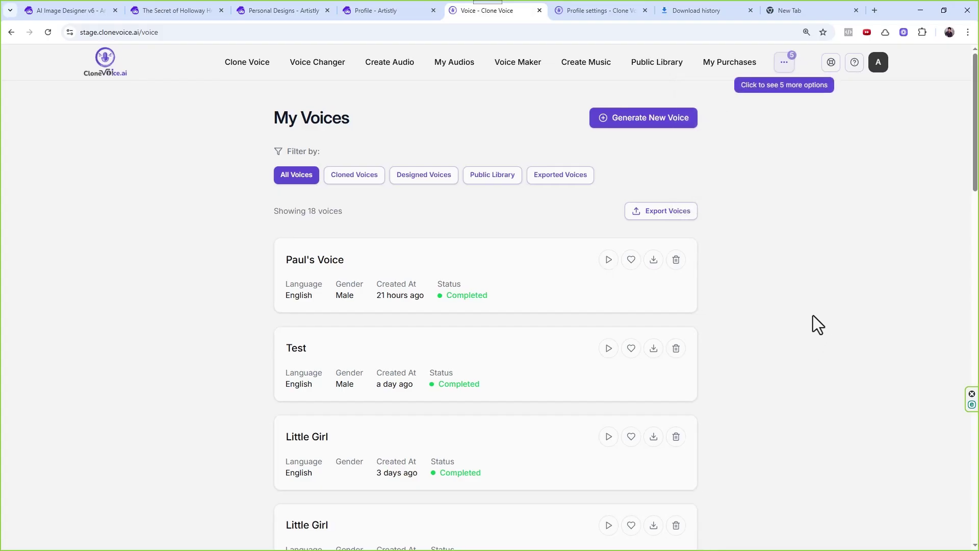
scroll(383, 371, "down", 1)
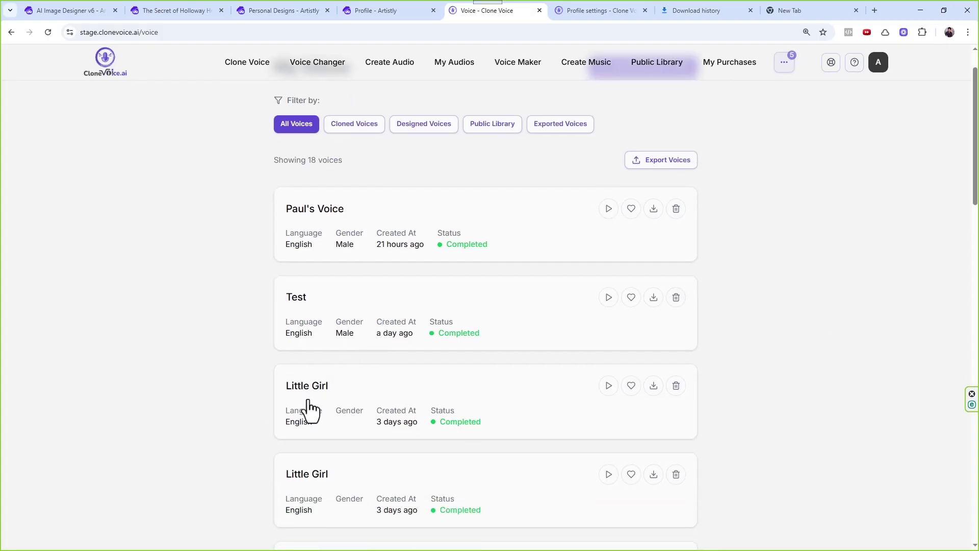
triple_click(283, 386)
left_click(333, 384)
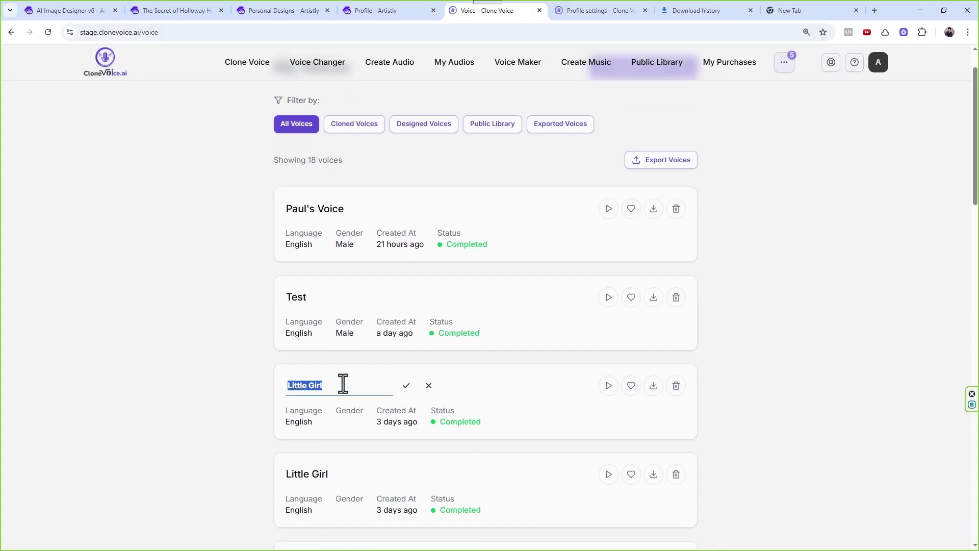
left_click(430, 386)
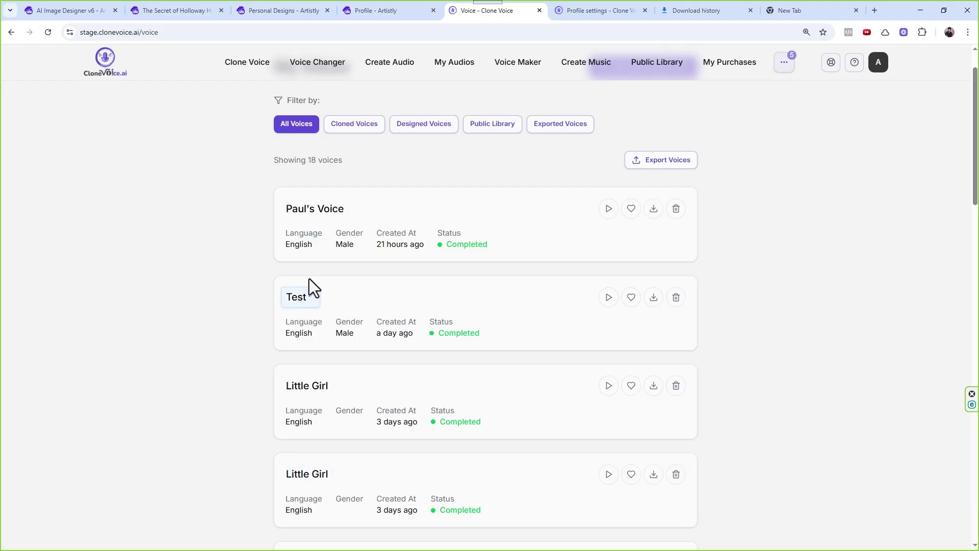
- Export three voices from My Voices: the newest one, the first Little Girl, and the male voice created 3 days ago
scroll(421, 228, "down", 4)
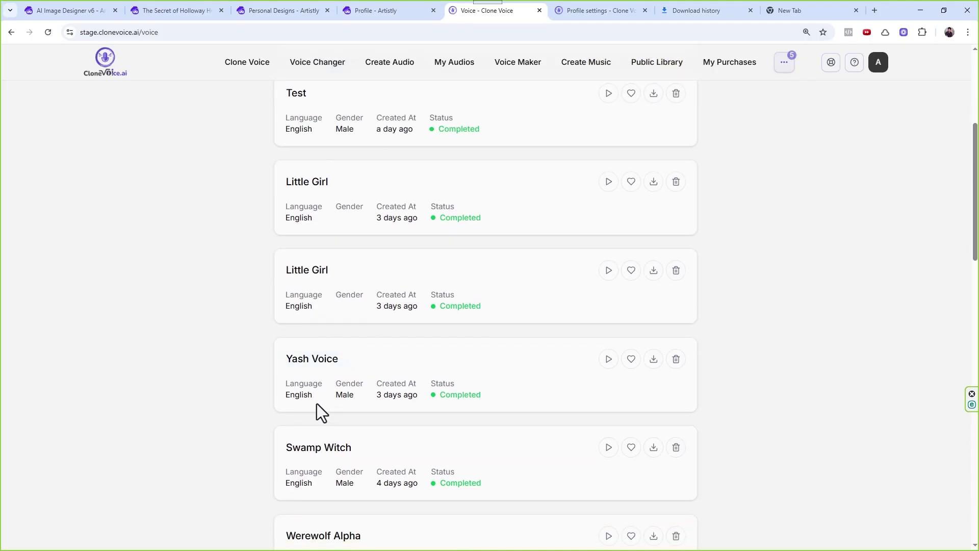
scroll(327, 433, "down", 2)
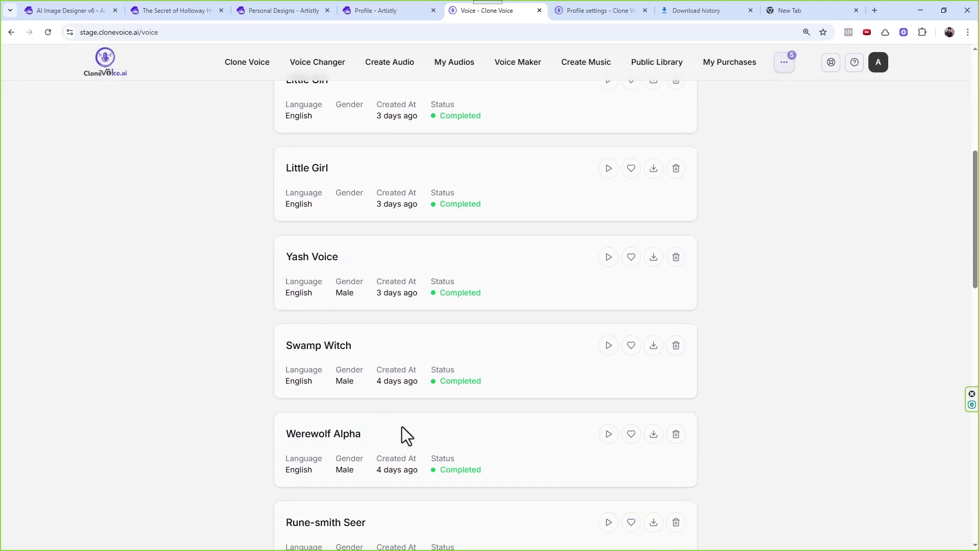
scroll(431, 406, "up", 3)
scroll(432, 403, "up", 1)
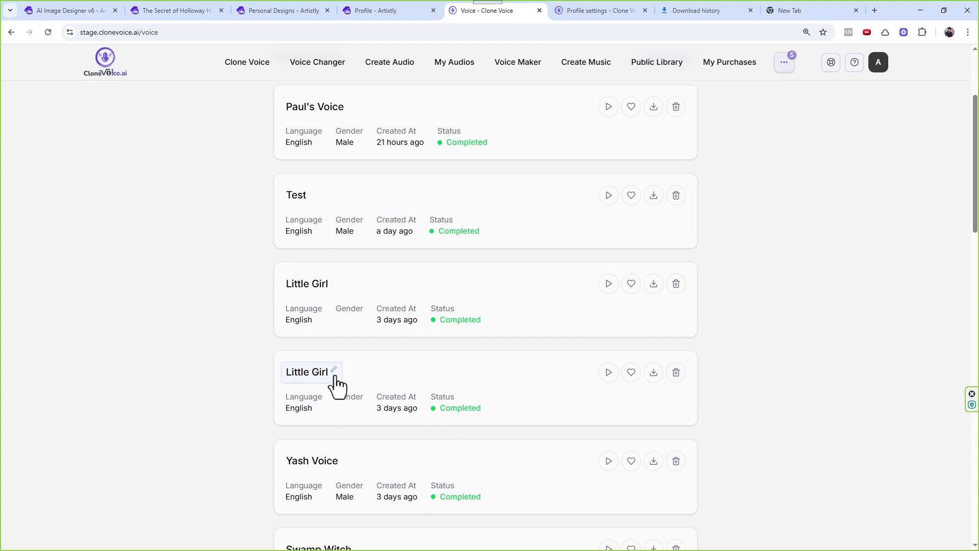
scroll(268, 227, "up", 3)
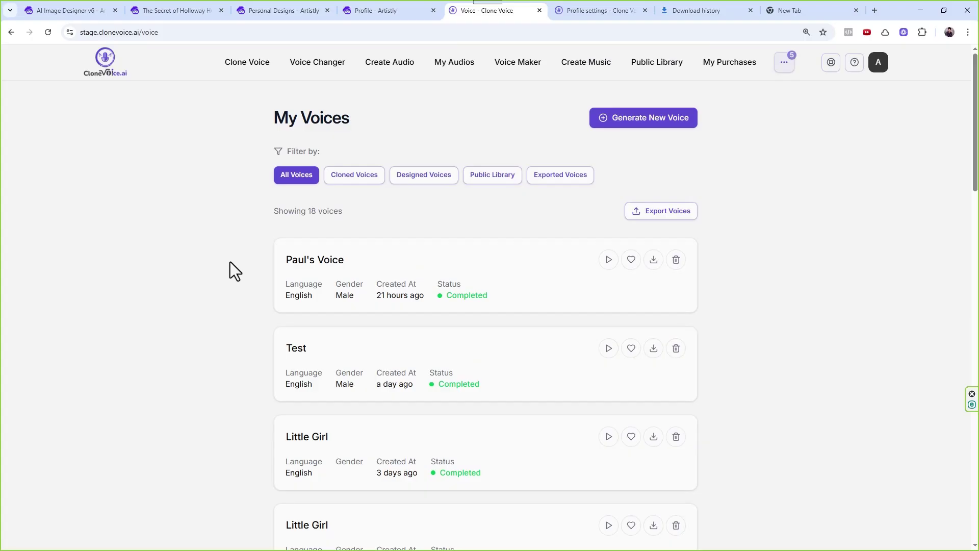
left_click(652, 217)
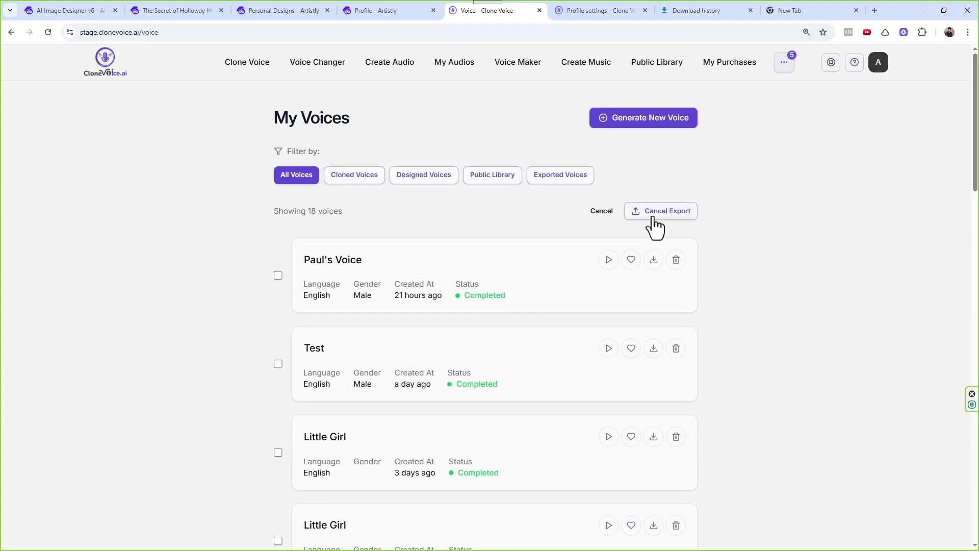
left_click(277, 276)
left_click(279, 453)
scroll(327, 366, "down", 3)
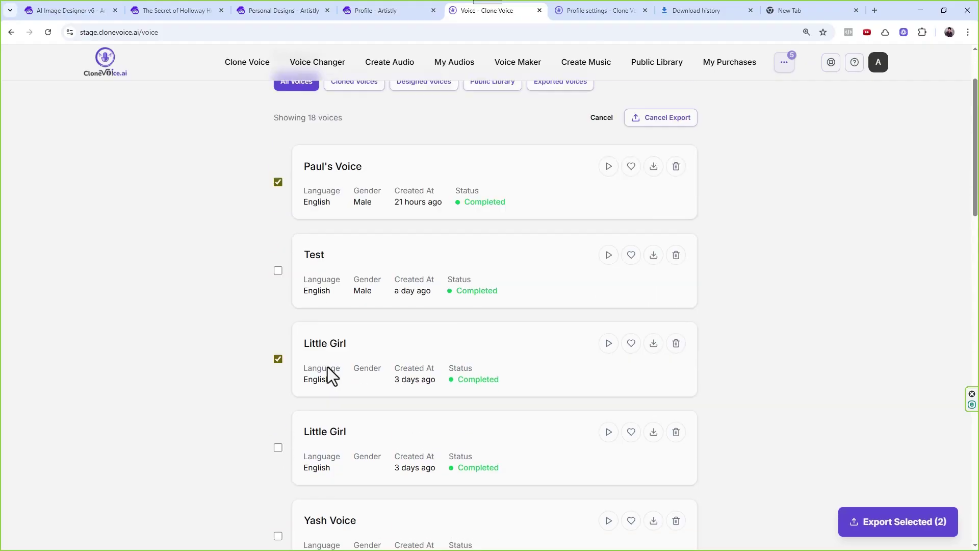
left_click(279, 477)
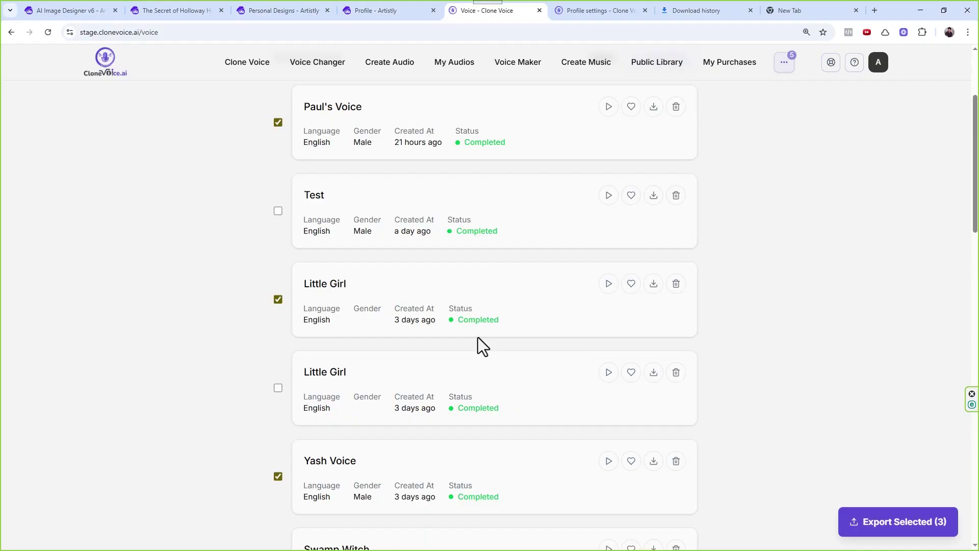
scroll(678, 342, "up", 3)
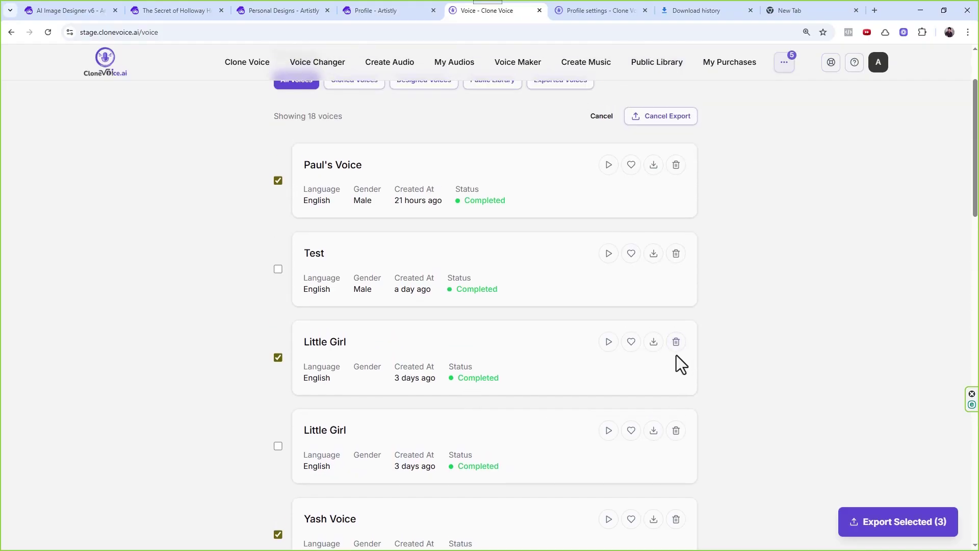
left_click(887, 529)
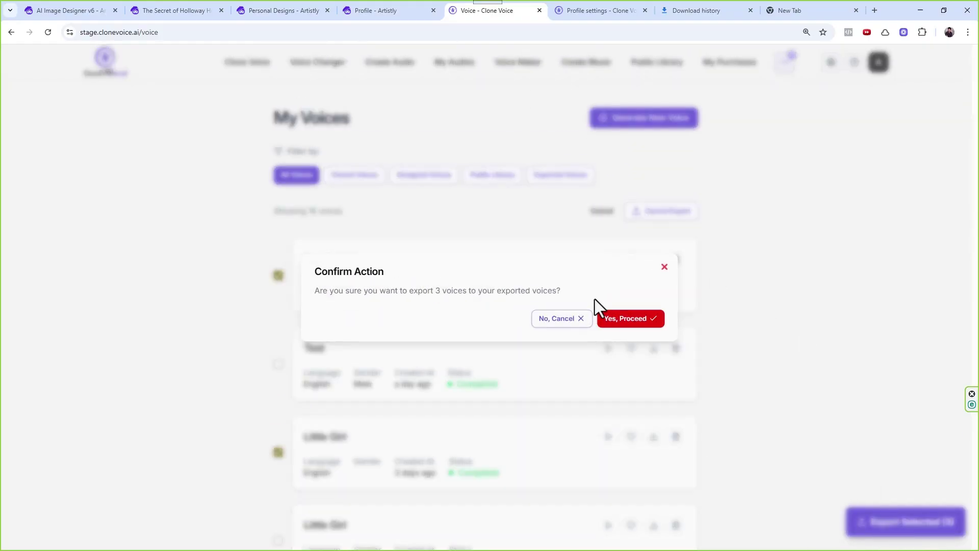
left_click(623, 319)
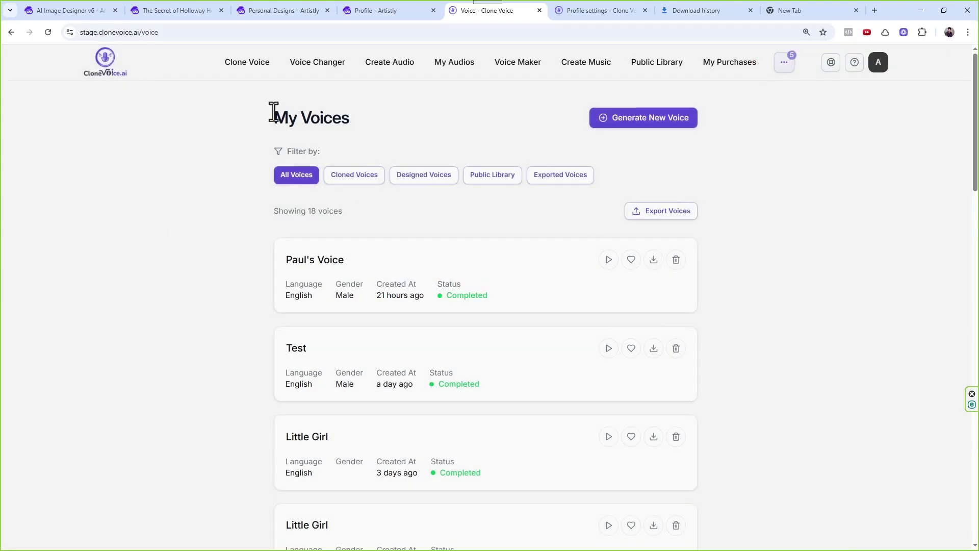
- Filter My Voices to the exported voices, look through them, and return to the list of all voices
left_click_drag(271, 117, 366, 115)
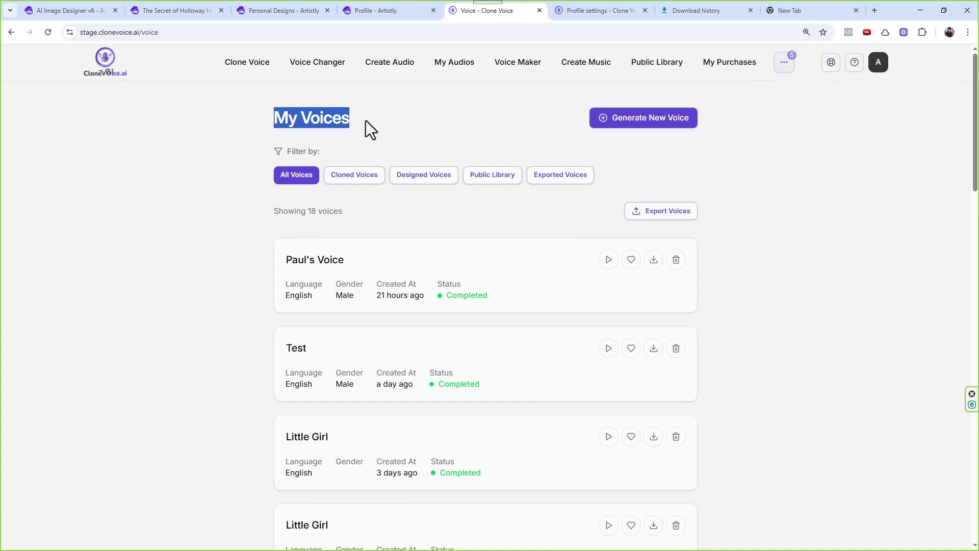
left_click(561, 184)
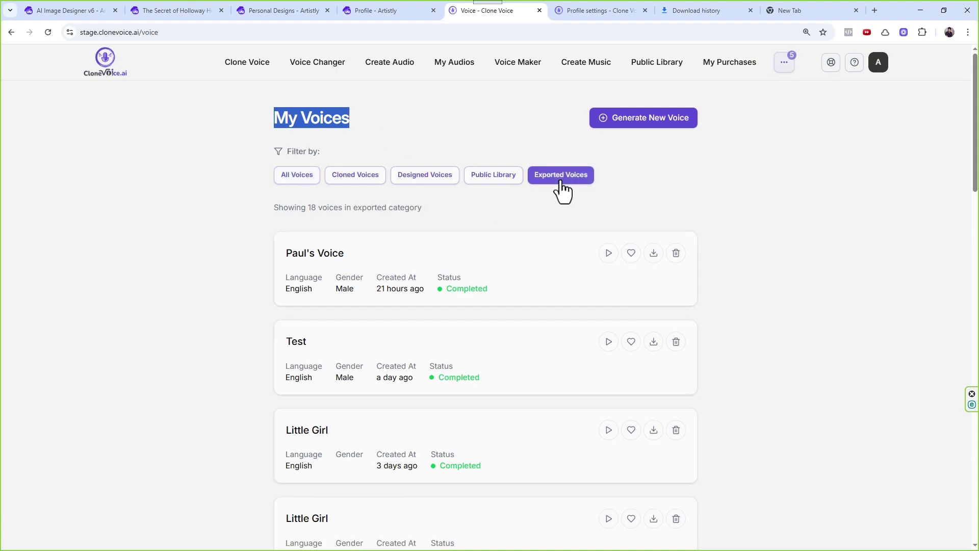
scroll(516, 300, "down", 4)
scroll(540, 306, "up", 4)
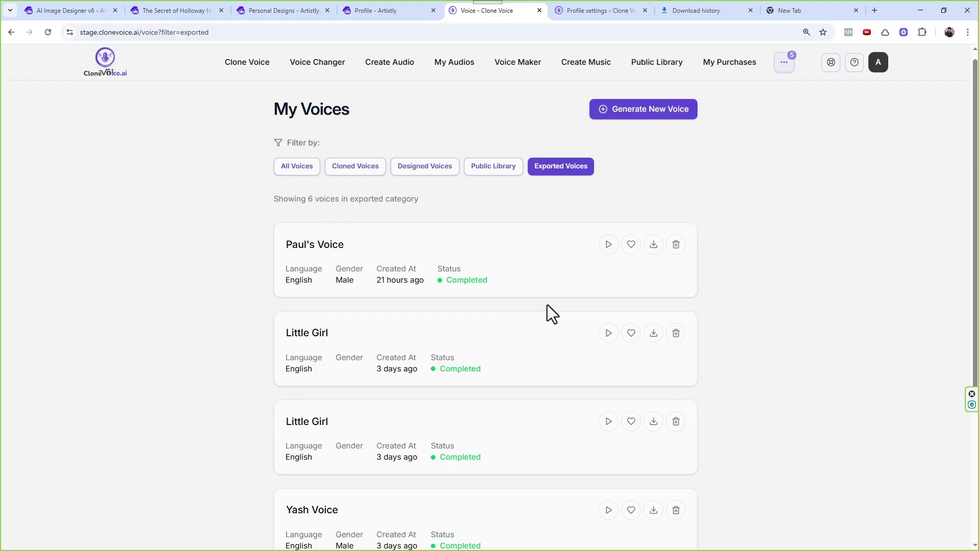
scroll(386, 280, "down", 4)
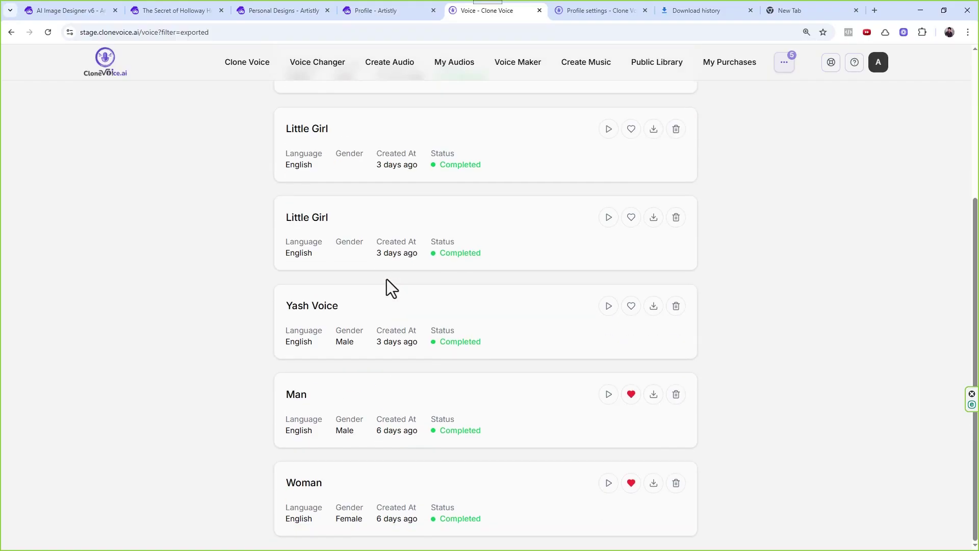
scroll(497, 384, "up", 3)
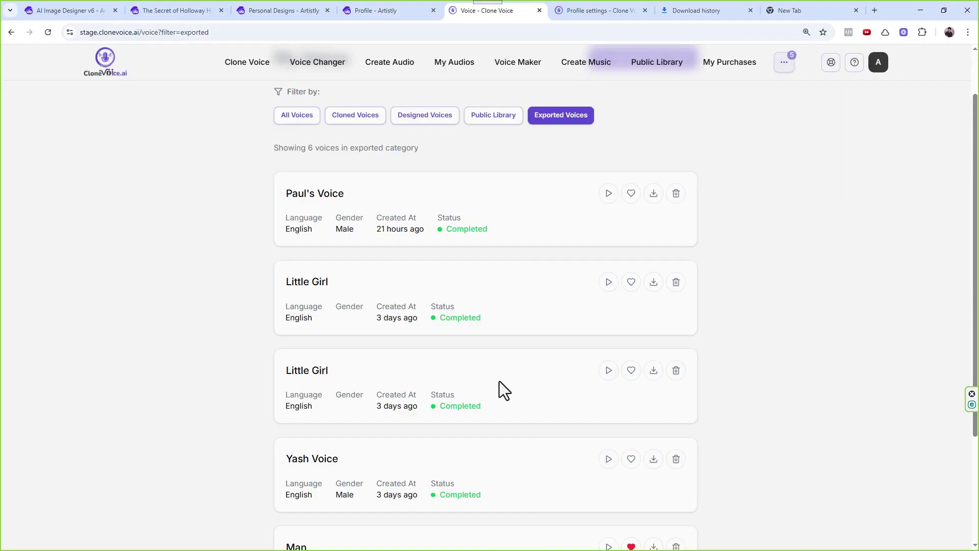
left_click(292, 119)
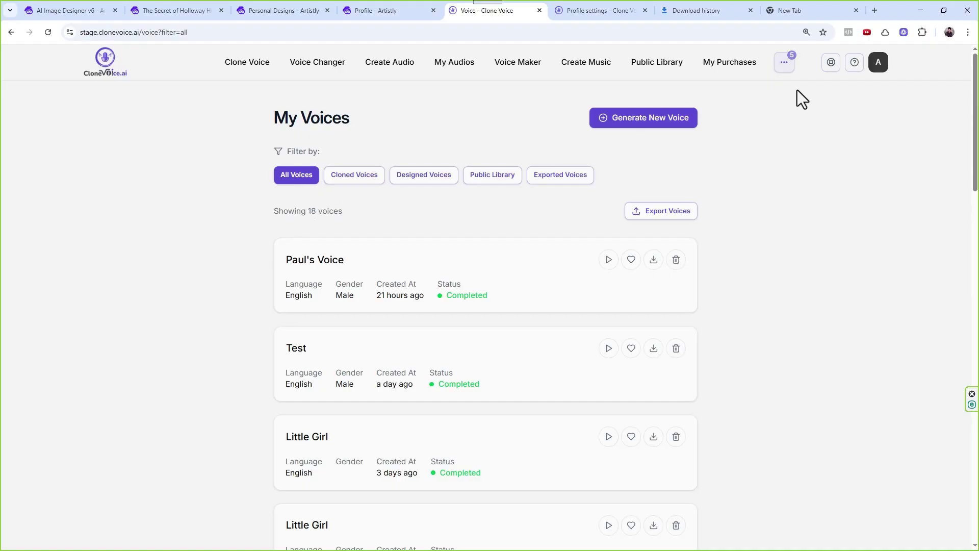
left_click(780, 59)
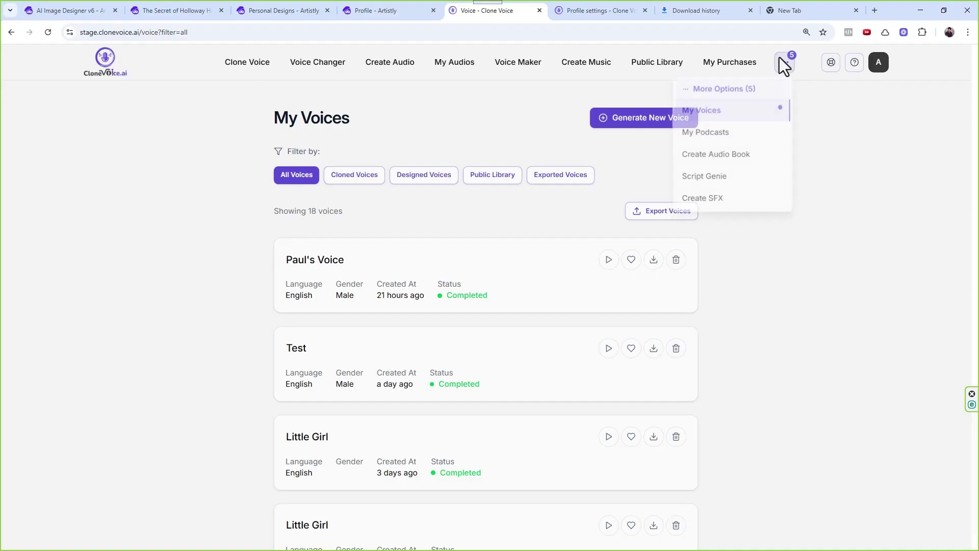
left_click(698, 116)
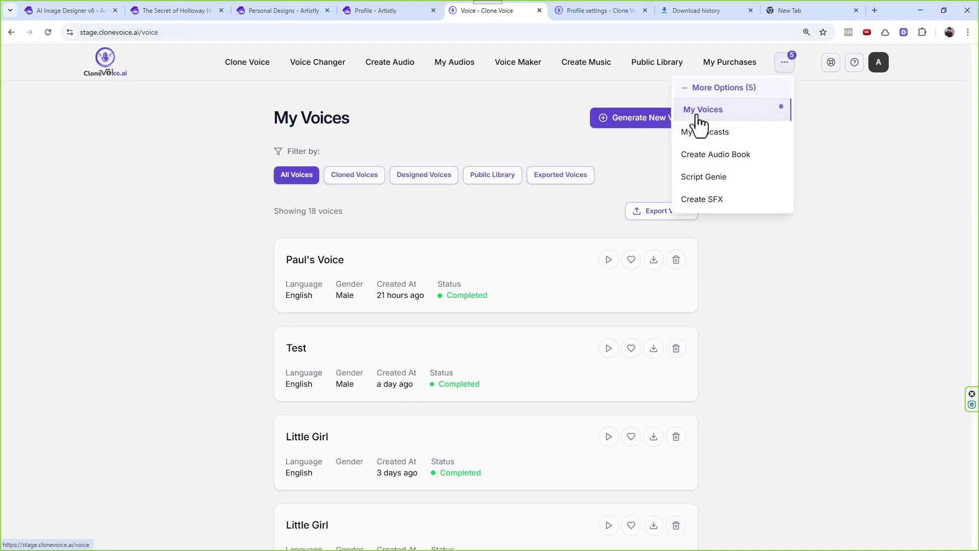
left_click(657, 213)
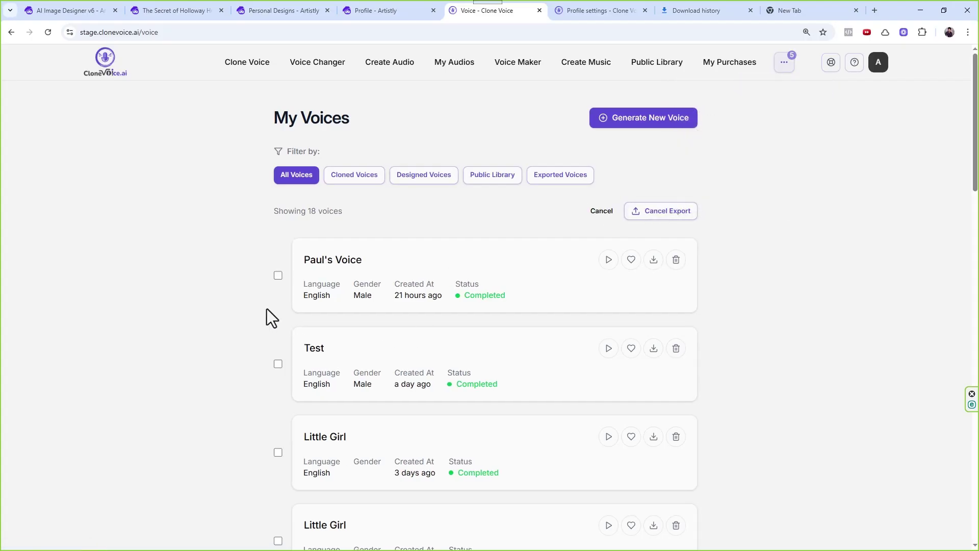
scroll(298, 286, "down", 1)
scroll(324, 268, "down", 3)
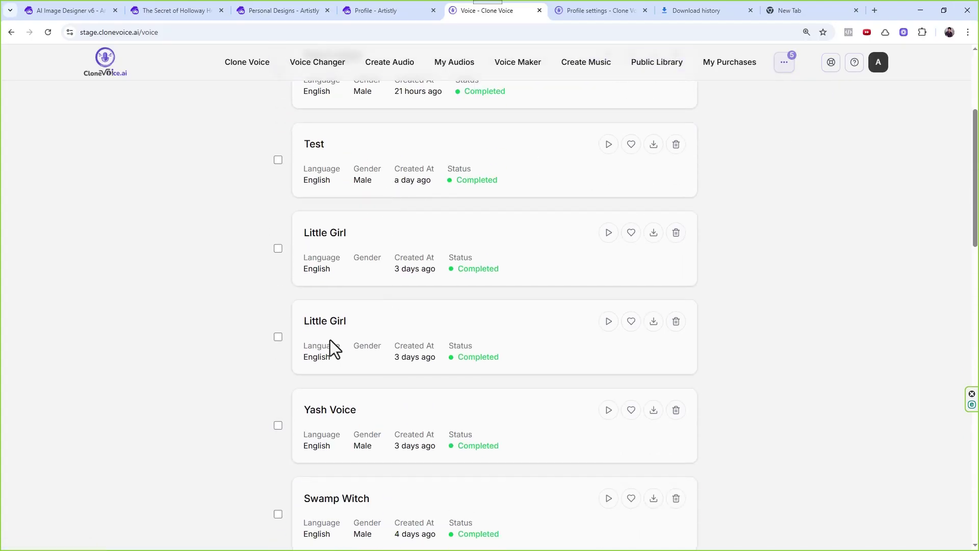
scroll(332, 302, "down", 3)
scroll(367, 295, "up", 6)
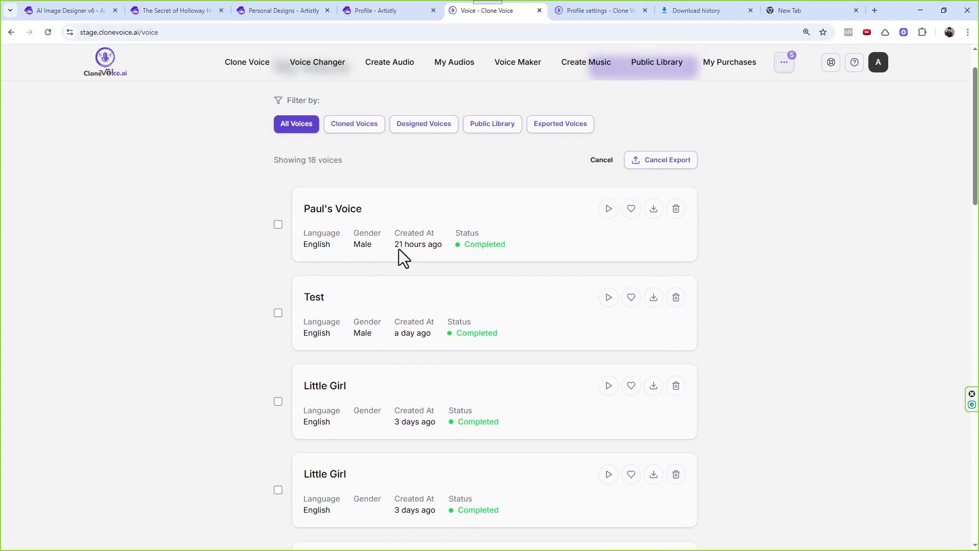
left_click(606, 161)
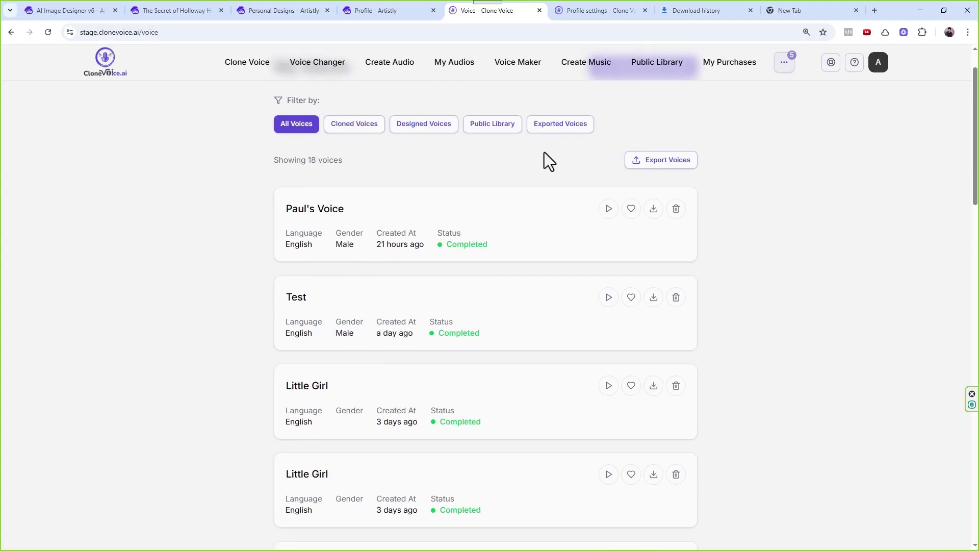
- Export the newest voice, the first Little Girl, and the male voice created 3 days ago again, and filter My Voices to exported voices
left_click(650, 168)
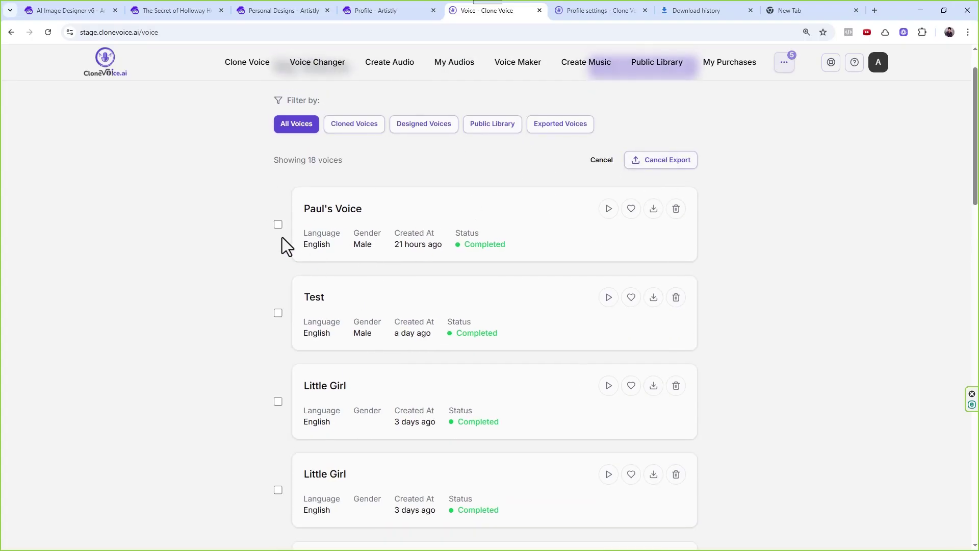
left_click(278, 224)
left_click(278, 401)
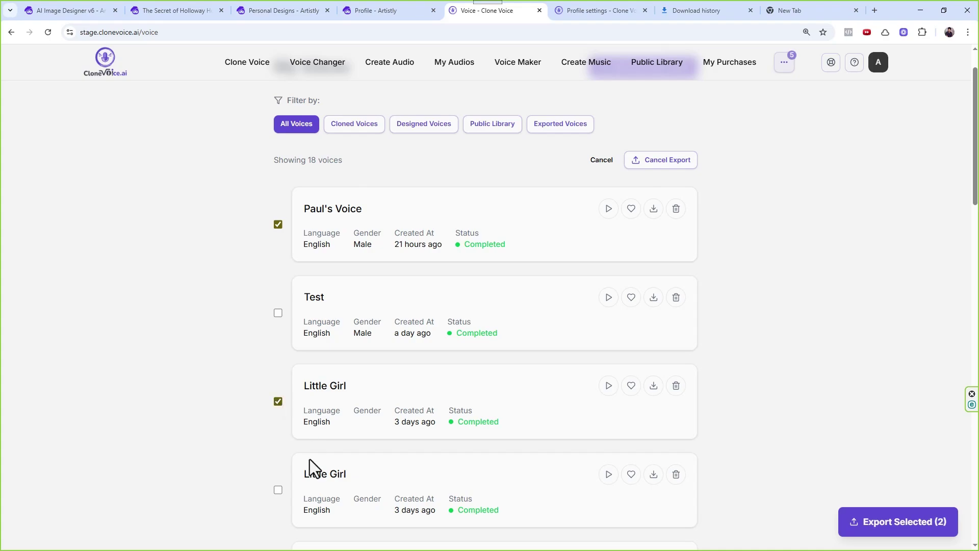
scroll(308, 461, "down", 4)
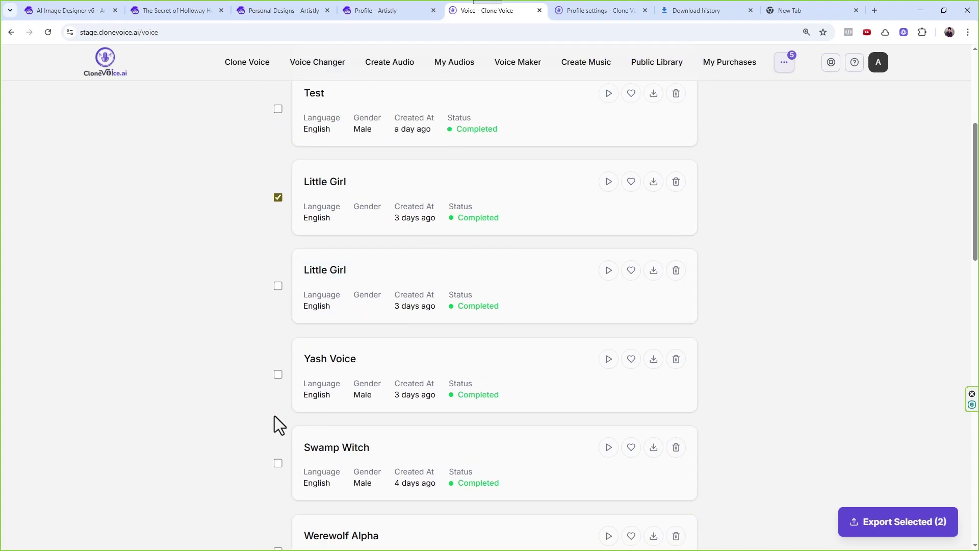
left_click(277, 375)
left_click(869, 524)
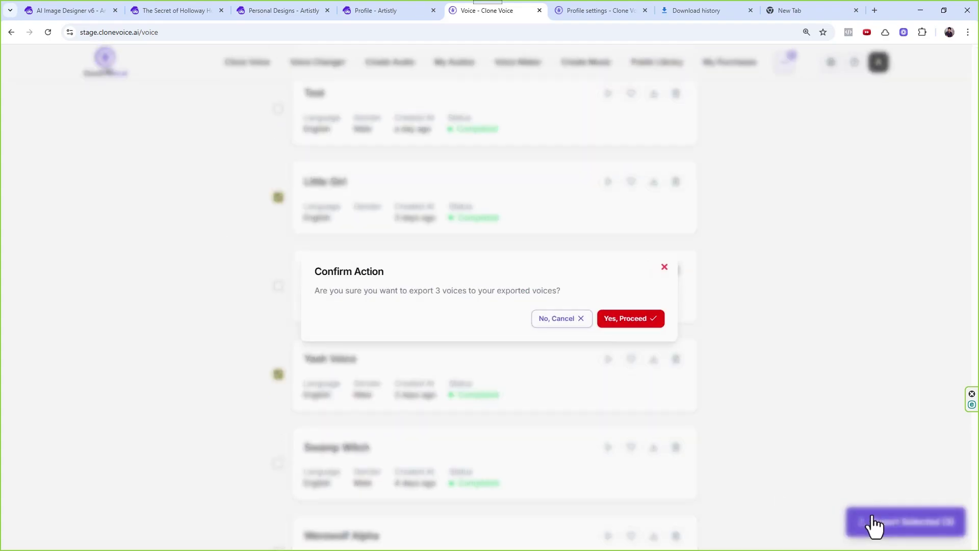
left_click(623, 327)
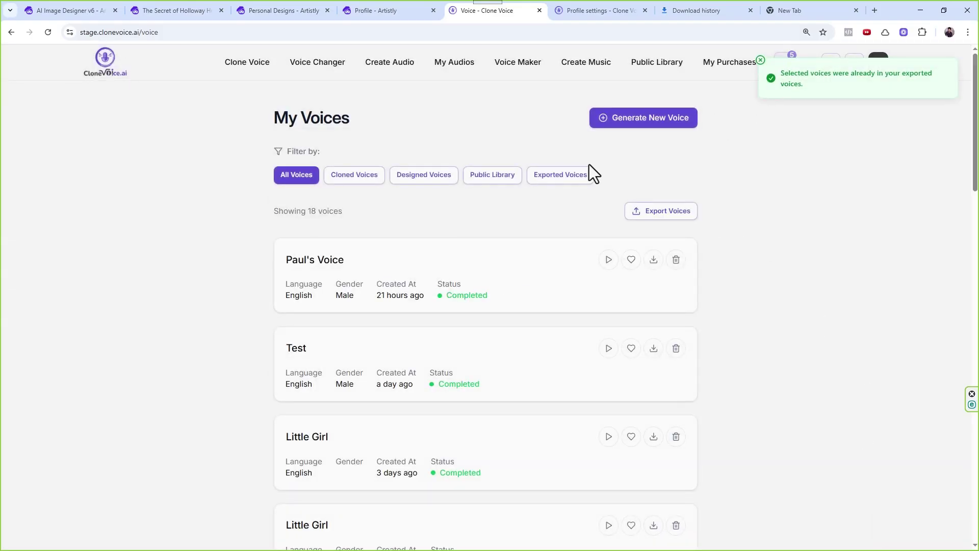
left_click(581, 176)
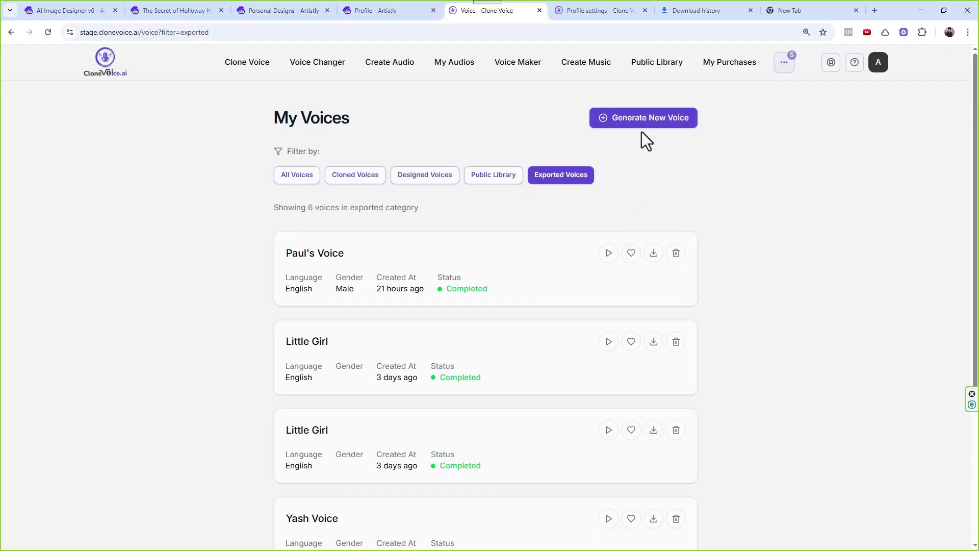
- Create AI-generated lyrics in the Kids Rhymes genre for "rhyme about baker girl and cat", agreeing to the terms of service
left_click(582, 70)
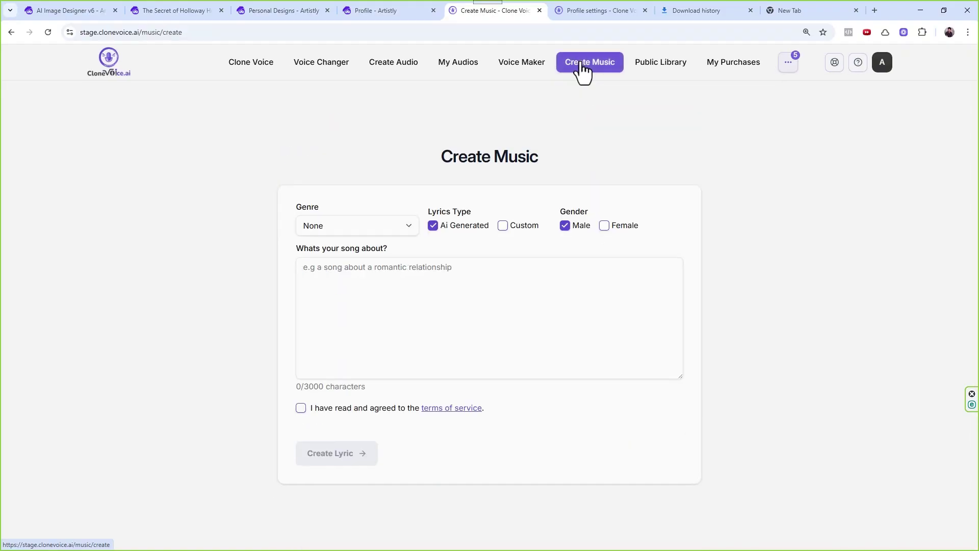
left_click(386, 231)
left_click(378, 270)
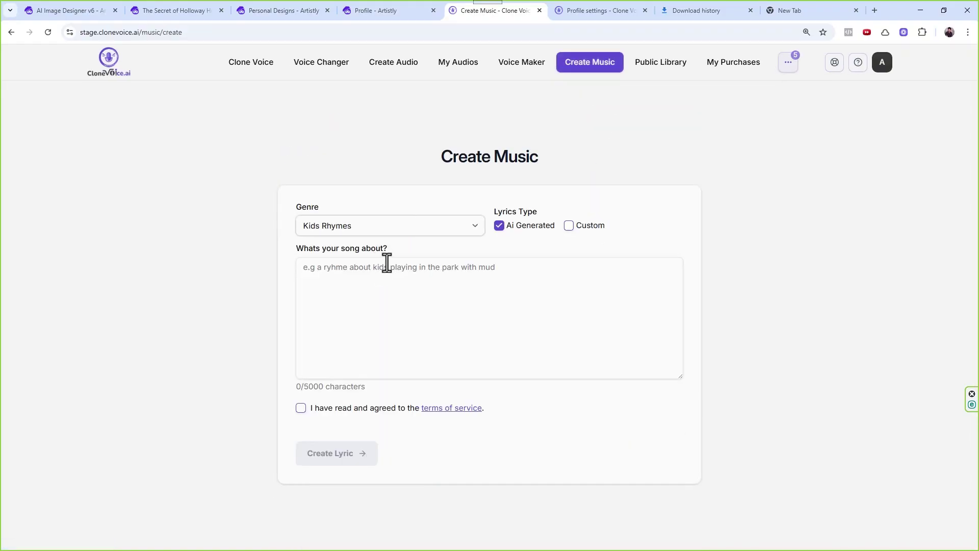
left_click(409, 278)
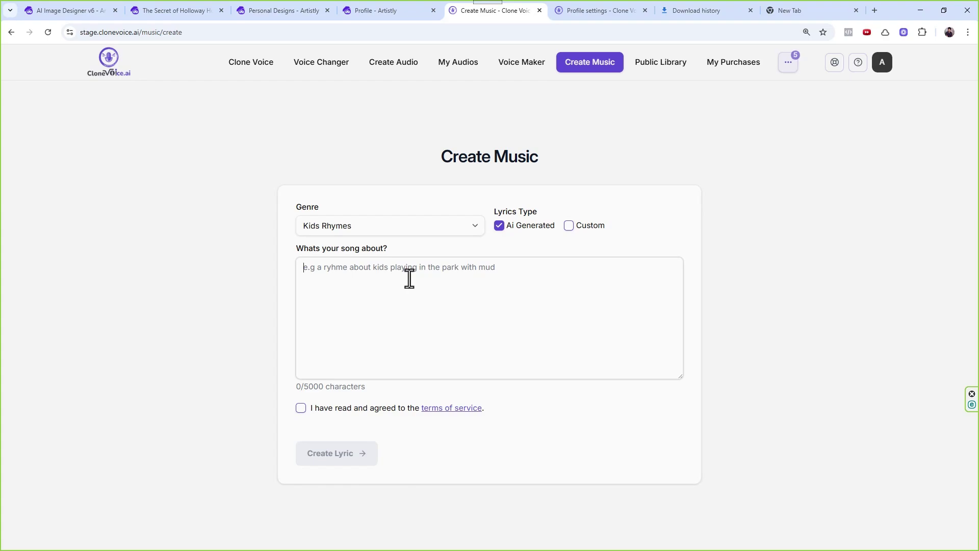
type("rhyme about ")
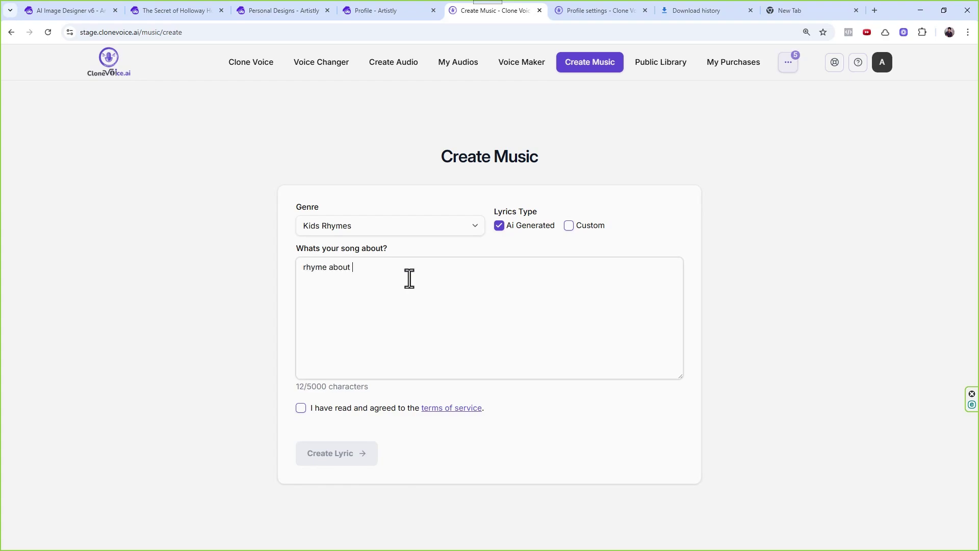
type("baker girl ")
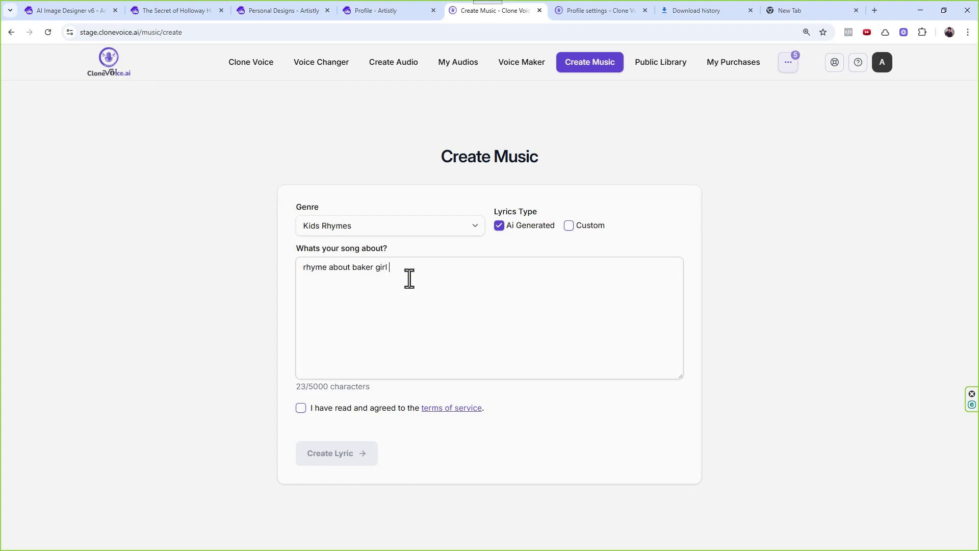
type("and cat")
left_click(301, 407)
left_click(359, 458)
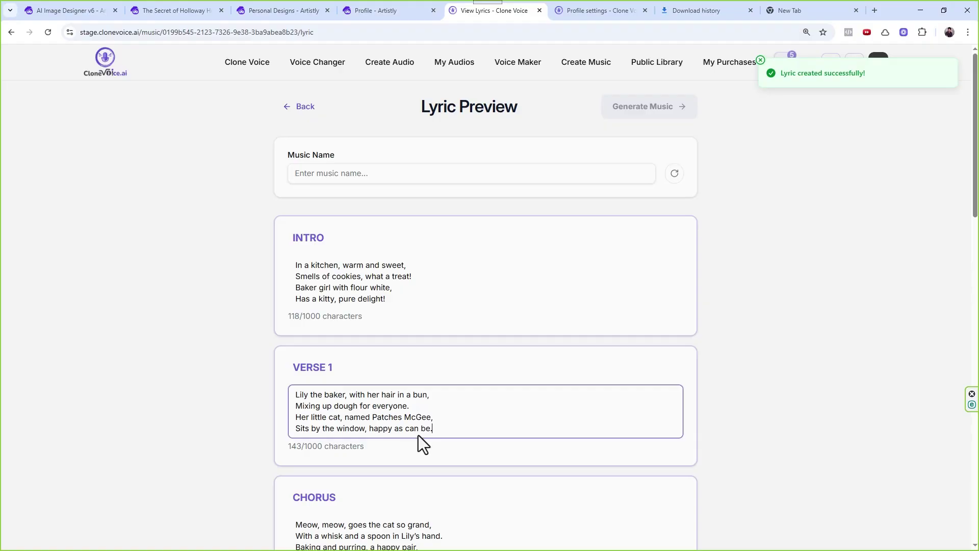
- Name the music "Baker girl and cat" in the lyric preview
left_click(467, 296)
left_click(453, 181)
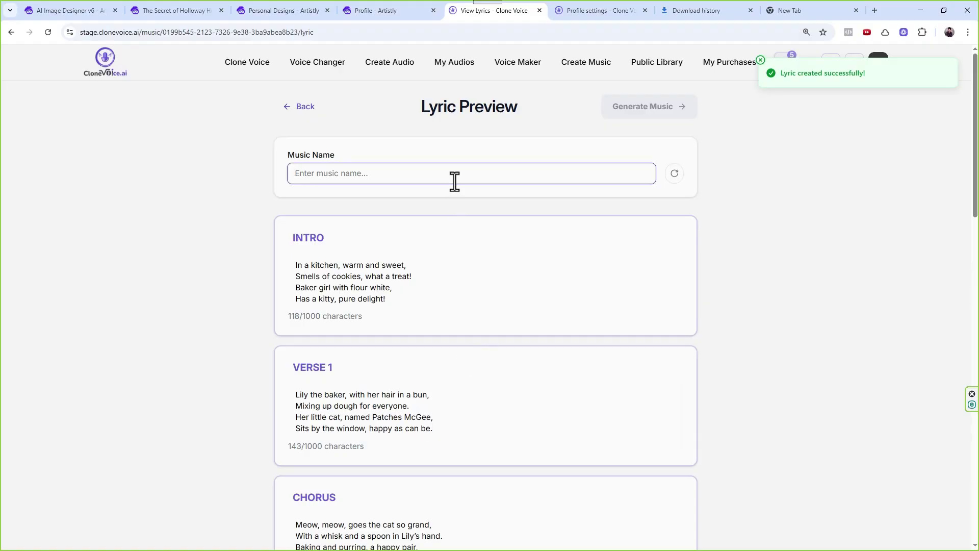
type("Baker ")
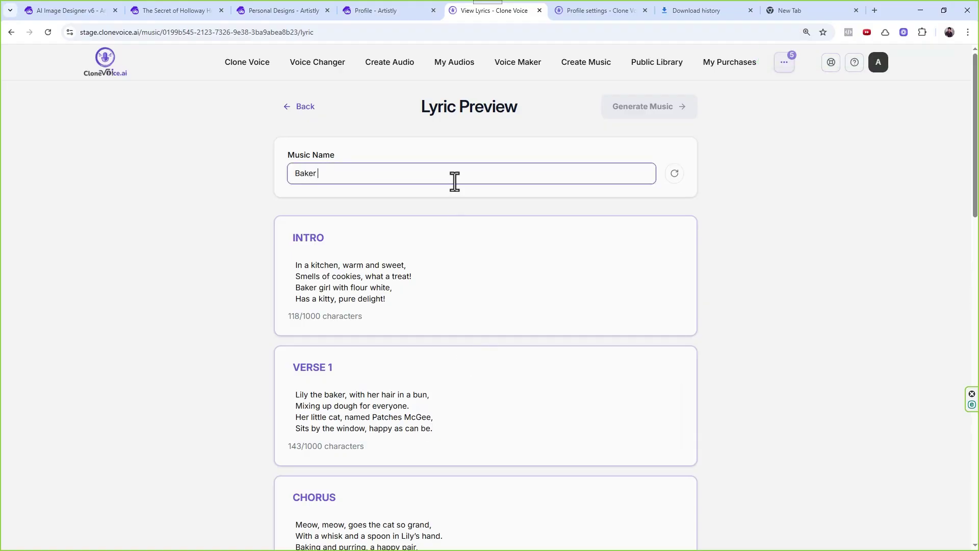
type("girl adn")
key("BackSpace")
type("nd cat")
left_click(662, 280)
- Agree to the terms of service, generate the music from the lyrics, and look through the My Audio list
scroll(662, 280, "down", 20)
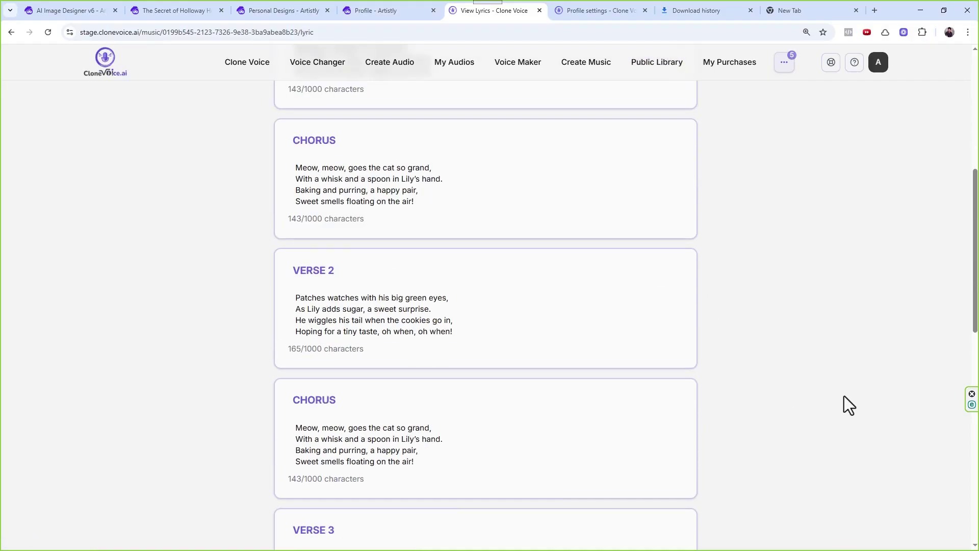
left_click(321, 473)
left_click(279, 533)
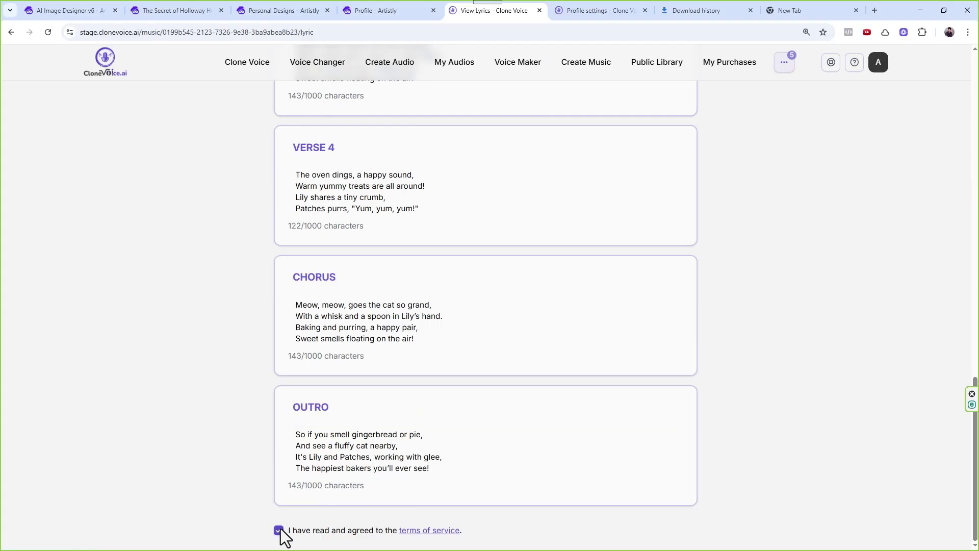
scroll(568, 267, "up", 14)
left_click(595, 109)
scroll(602, 112, "up", 5)
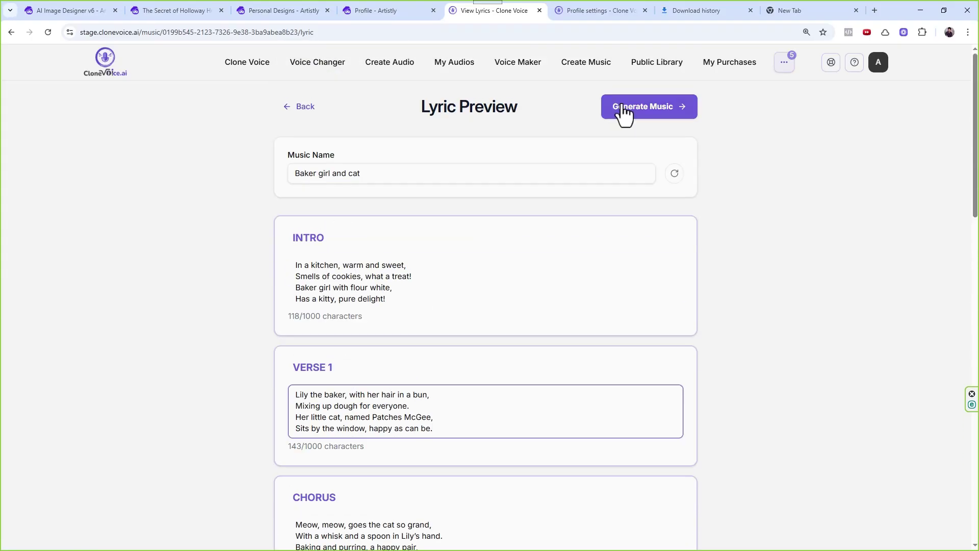
left_click(623, 113)
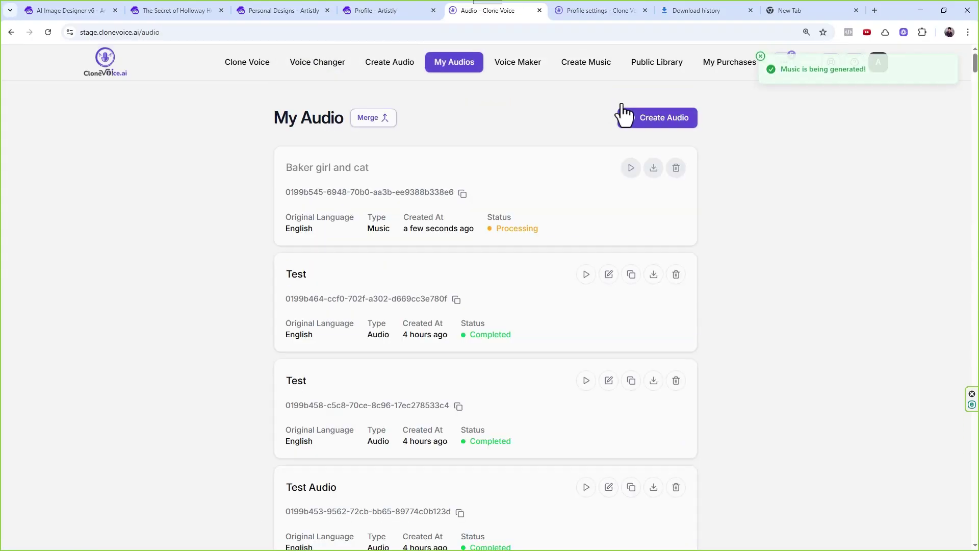
scroll(557, 361, "down", 1)
scroll(510, 296, "down", 8)
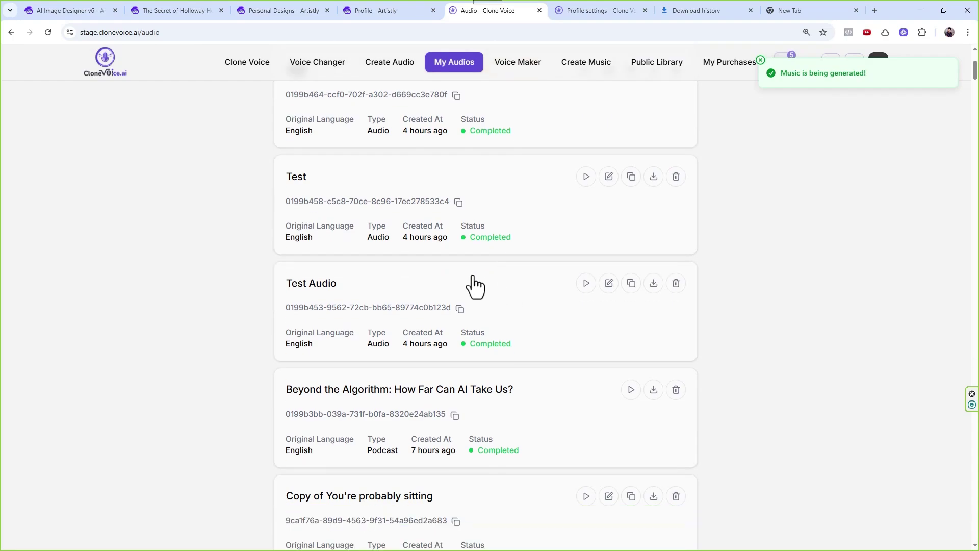
scroll(455, 247, "up", 8)
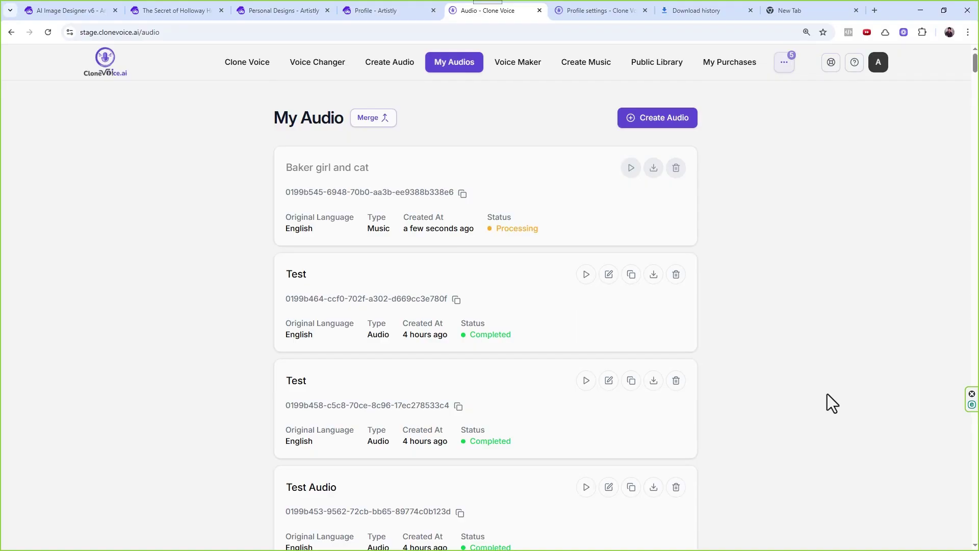
- Switch to Artistly, look over the design tools, and filter Personal Designs to AI Storybook Studio in the current folder
left_click(87, 17)
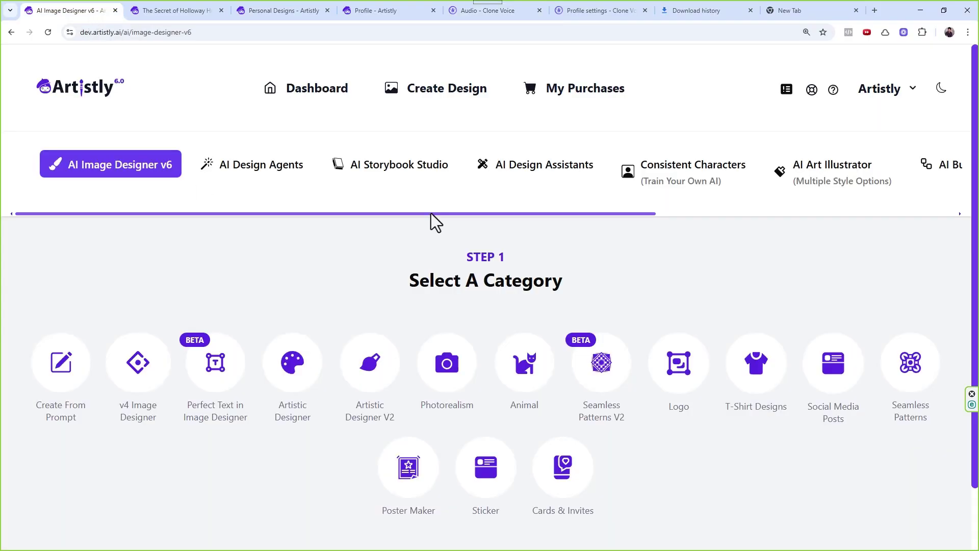
left_click_drag(430, 213, 409, 229)
left_click_drag(390, 216, 774, 240)
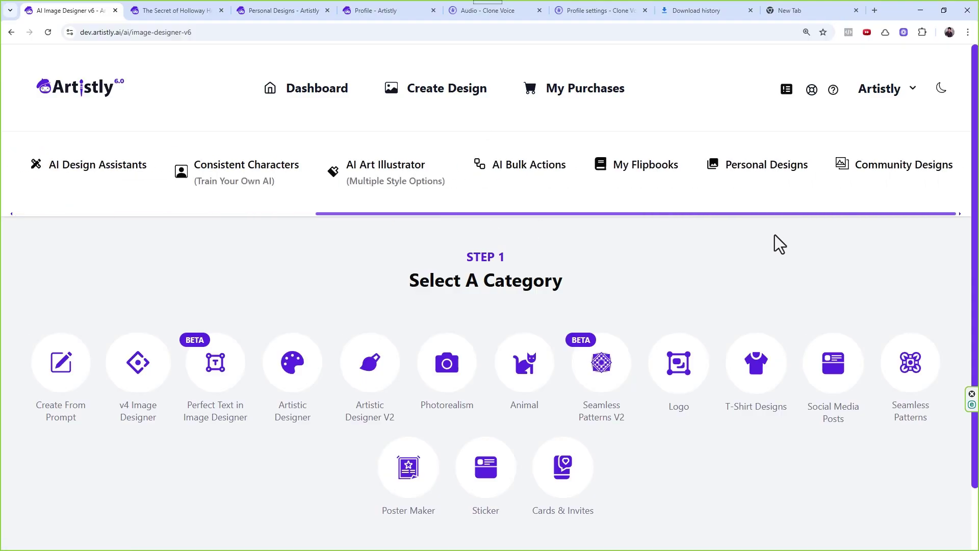
left_click(291, 12)
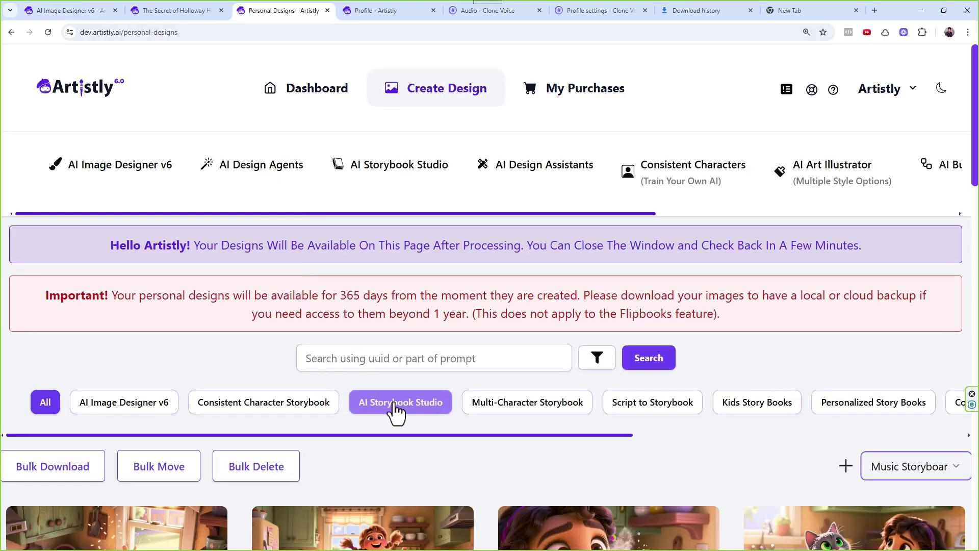
left_click(413, 408)
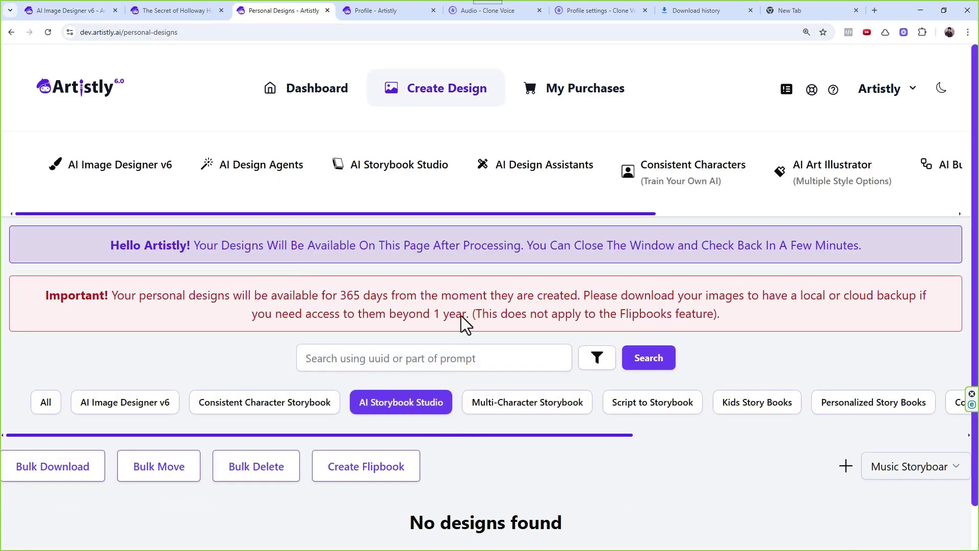
scroll(466, 293, "down", 1)
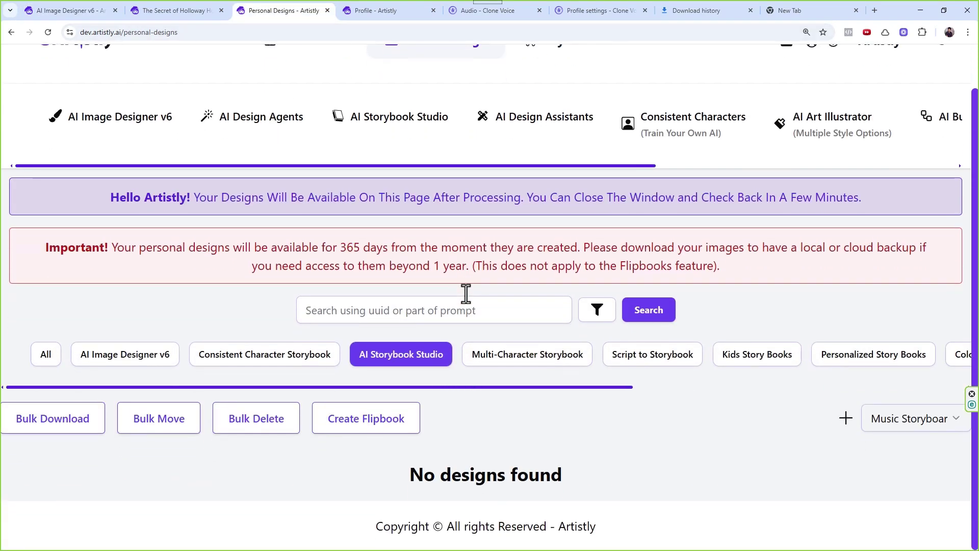
- Reload Personal Designs to reset to all folders, filter to AI Storybook Studio, and look through the Holloway House storybook images
left_click(48, 32)
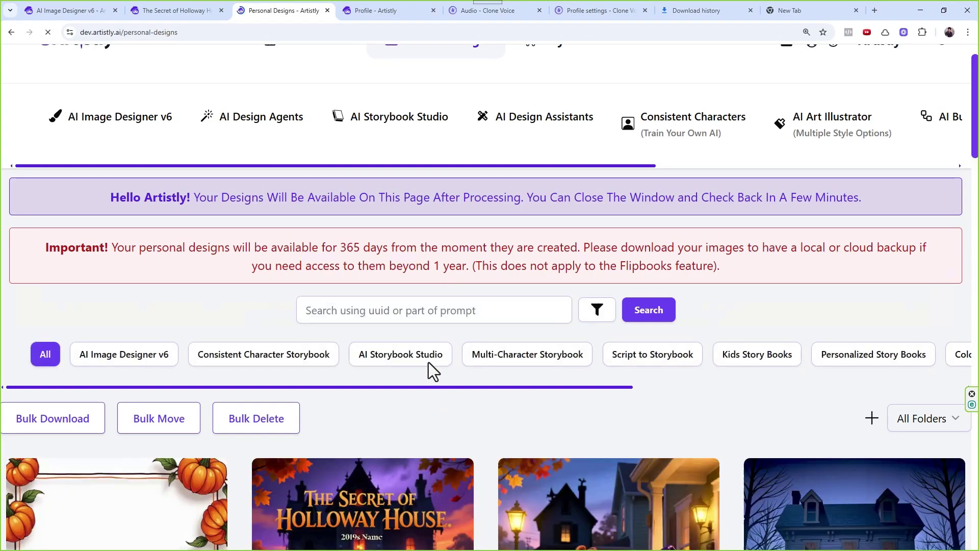
left_click(430, 362)
scroll(476, 285, "down", 4)
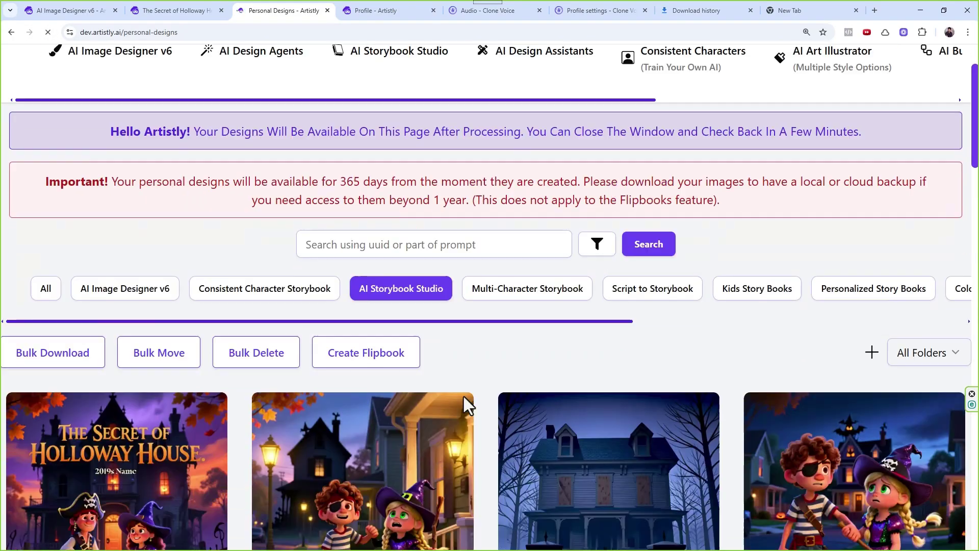
scroll(488, 230, "down", 6)
scroll(490, 221, "up", 4)
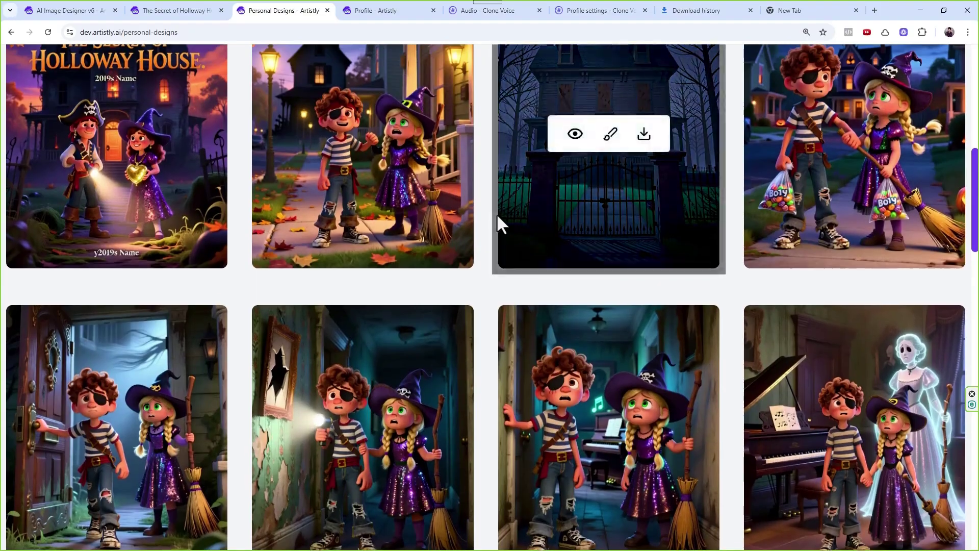
scroll(526, 204, "up", 2)
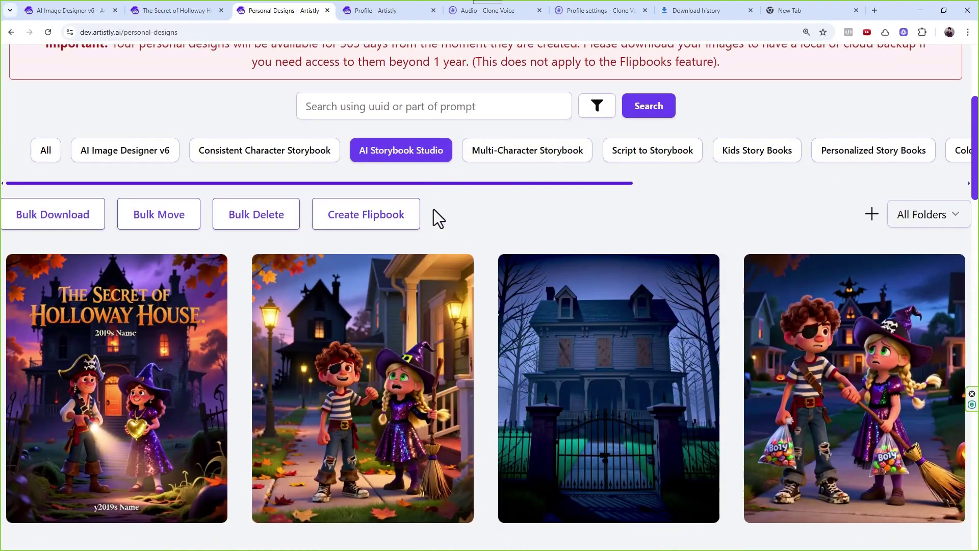
- Select the whole Holloway House story in Personal Designs and start creating a flipbook from it
left_click(395, 223)
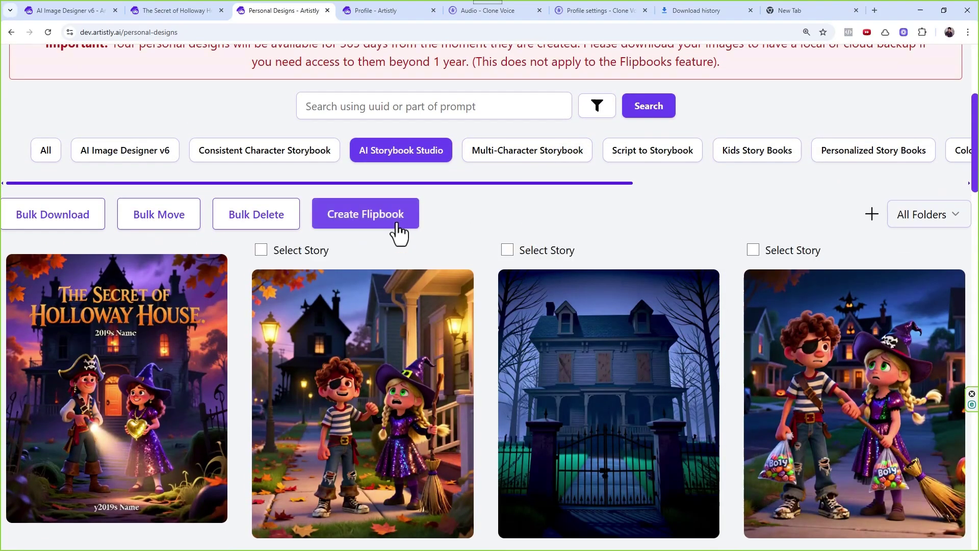
left_click(261, 250)
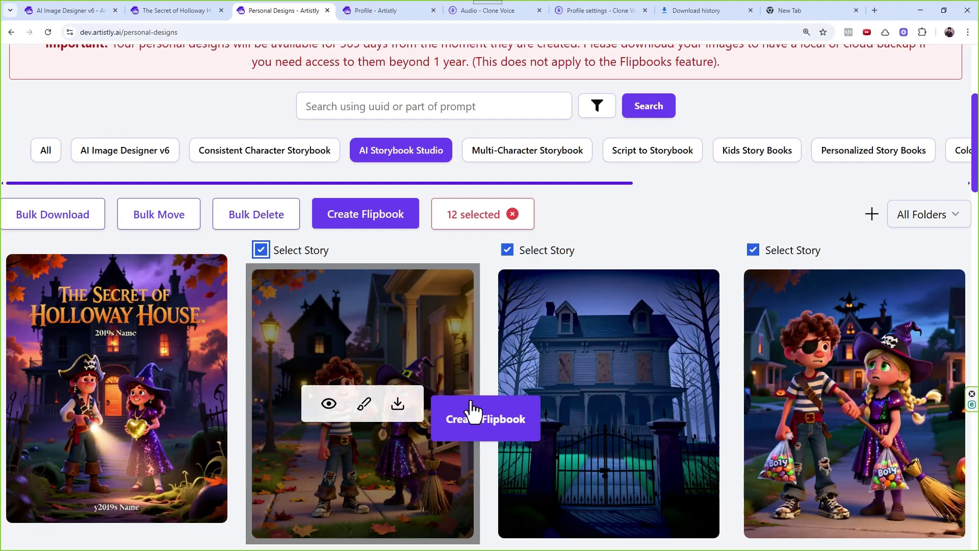
left_click(472, 427)
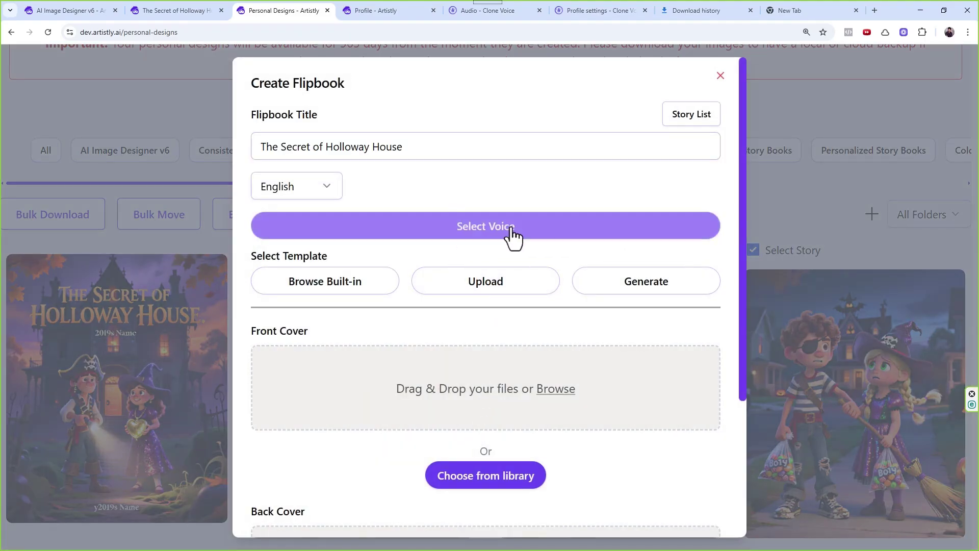
- Look through the Cloned, Designed, Public Library and Default voices available for the flipbook
left_click(481, 227)
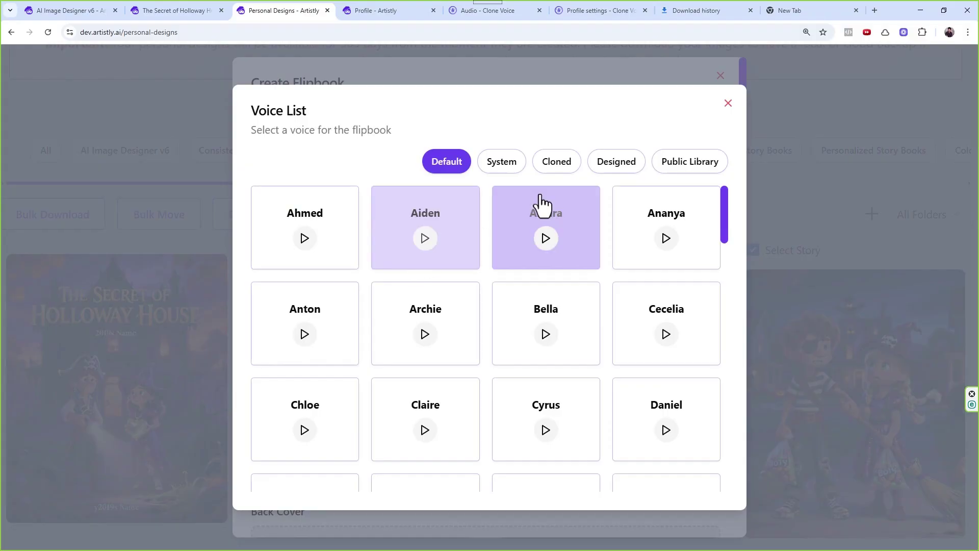
left_click(553, 166)
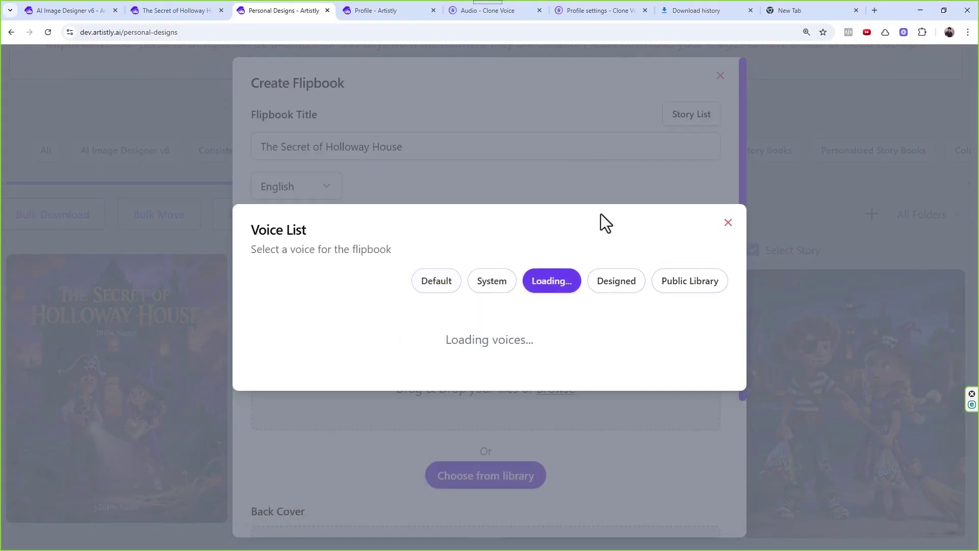
left_click(615, 234)
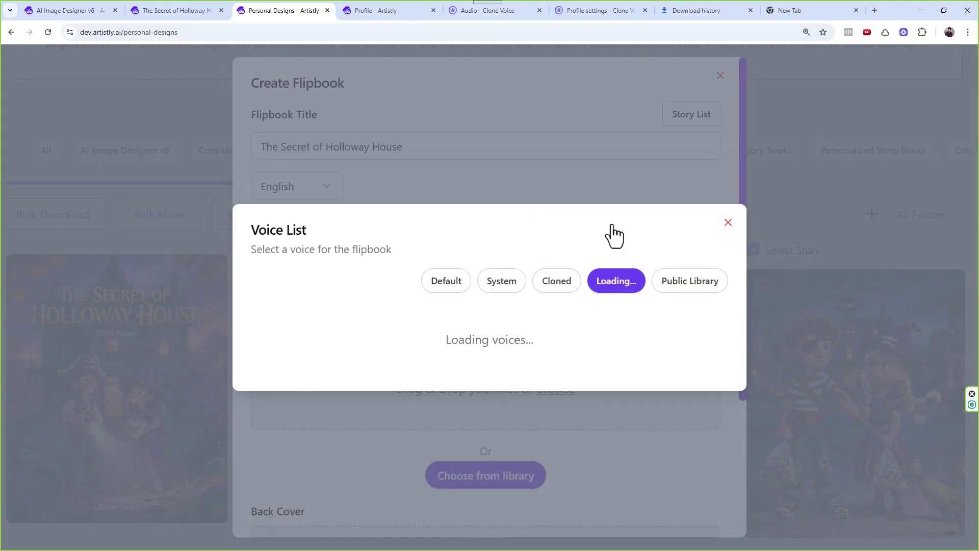
left_click(661, 280)
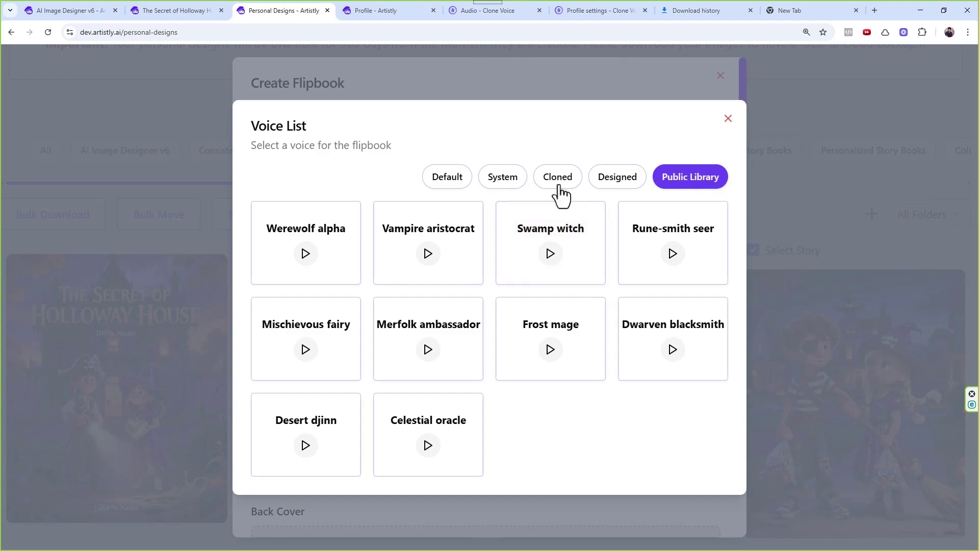
left_click(556, 180)
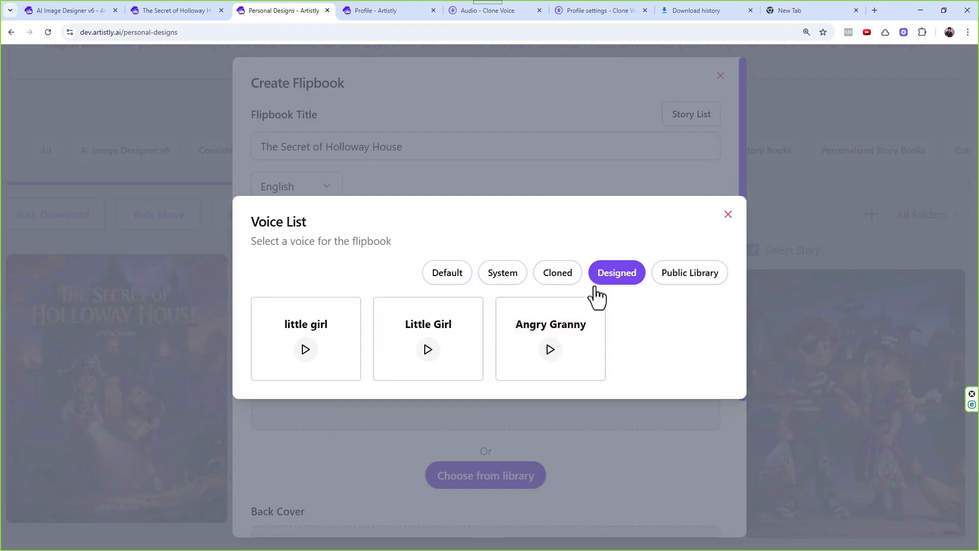
left_click(445, 275)
scroll(557, 273, "down", 4)
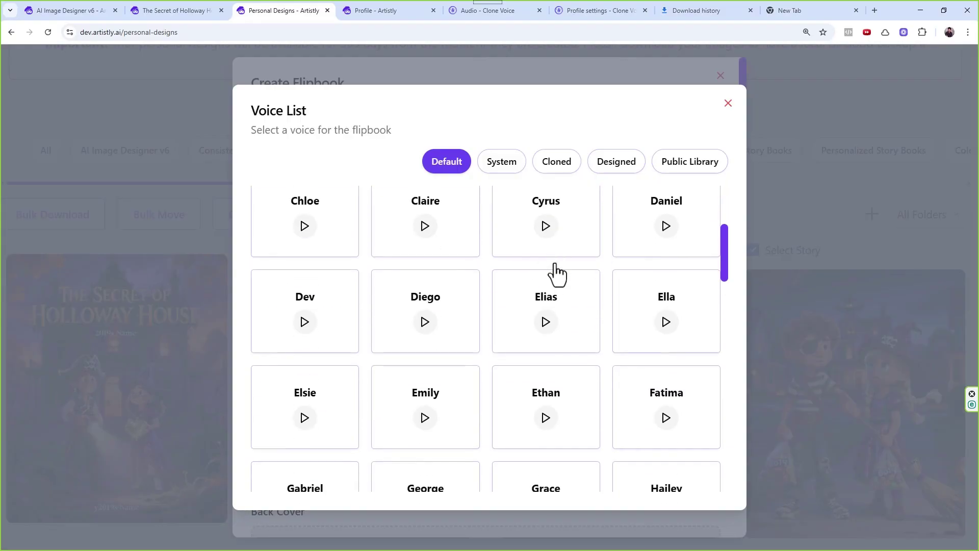
scroll(557, 273, "up", 4)
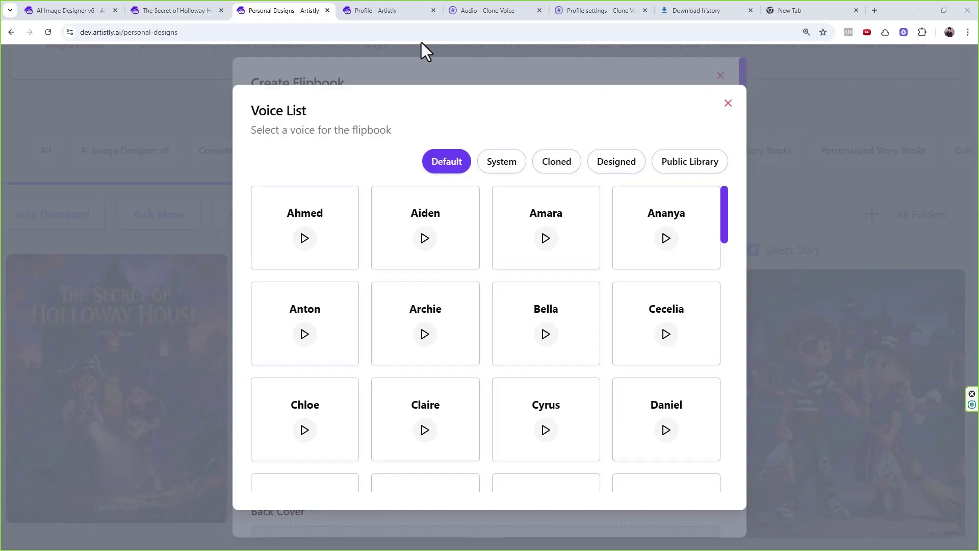
- Switch to Clone Voice and view the Instant Voice Cloning form for a new voice
left_click(472, 14)
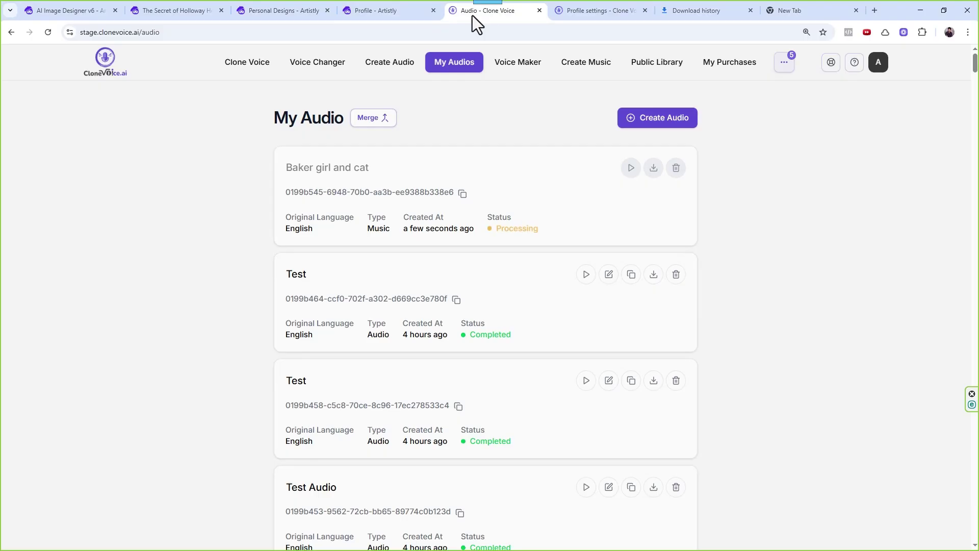
left_click(242, 69)
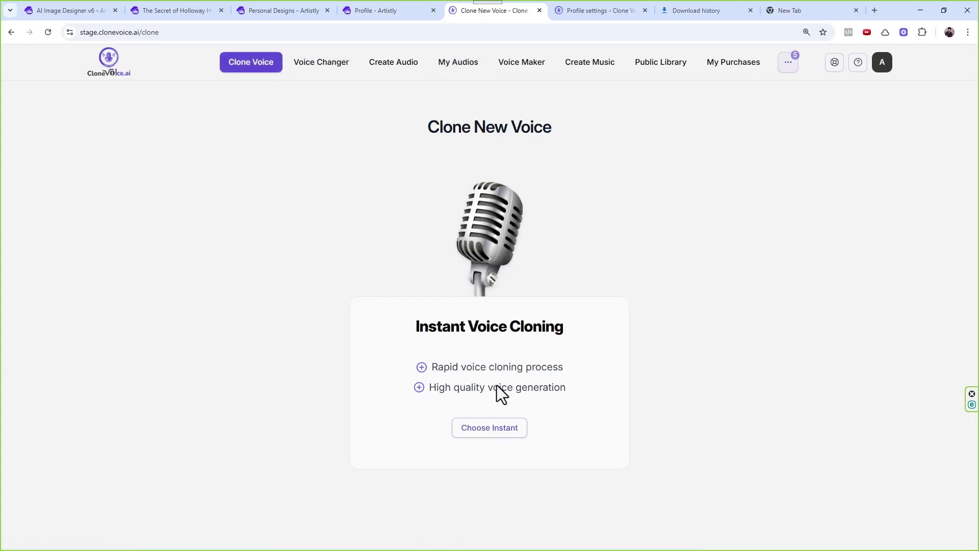
left_click(510, 431)
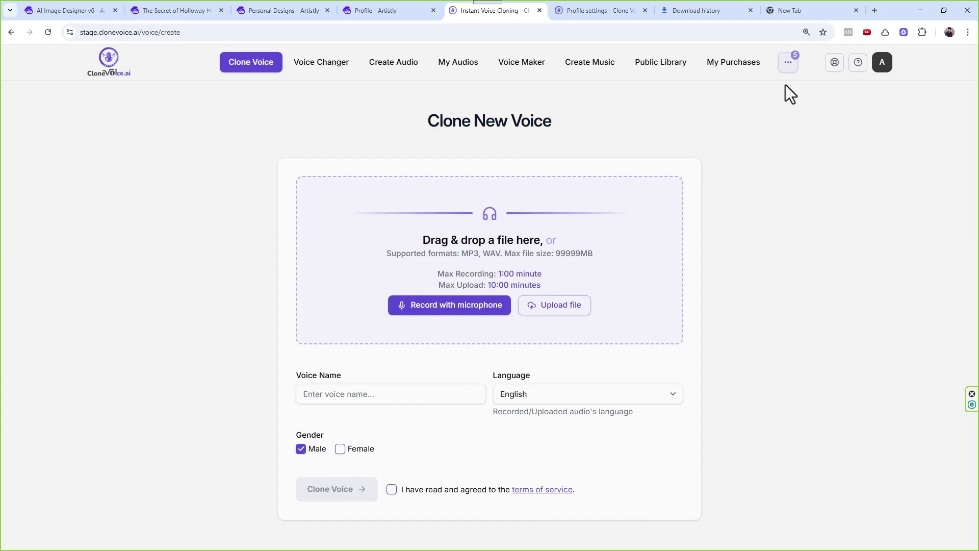
- Open My Voices and export the first listed voice to the exported voices
left_click(788, 64)
left_click(723, 122)
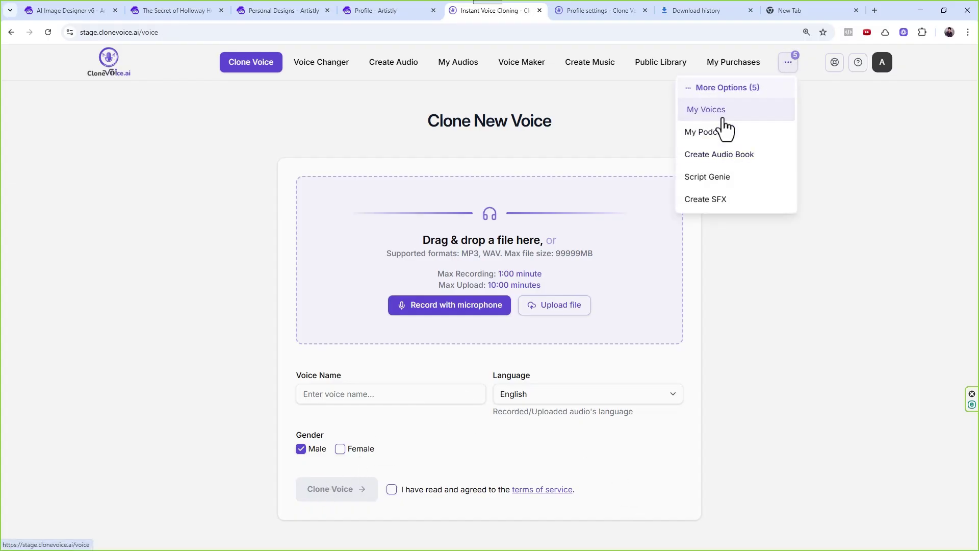
left_click(185, 267)
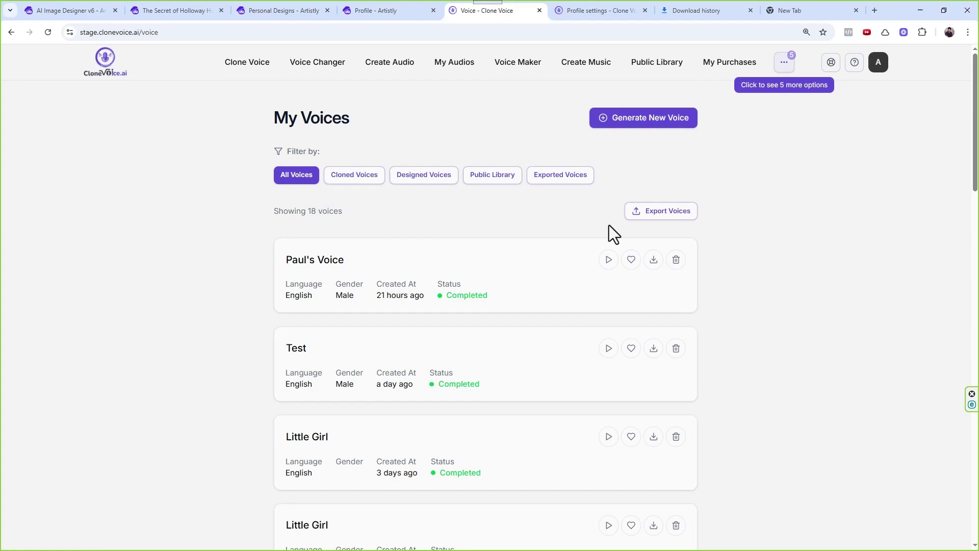
left_click(648, 218)
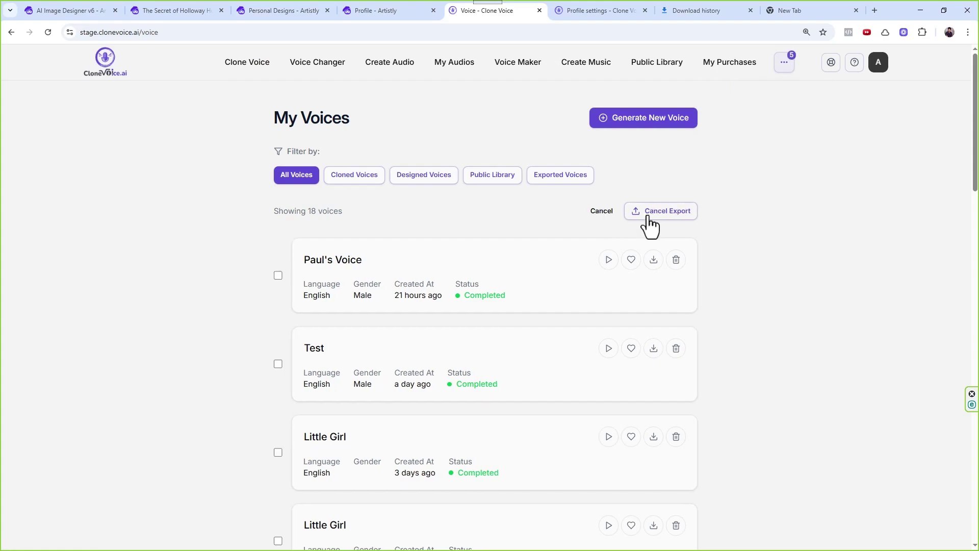
left_click(278, 276)
left_click(901, 520)
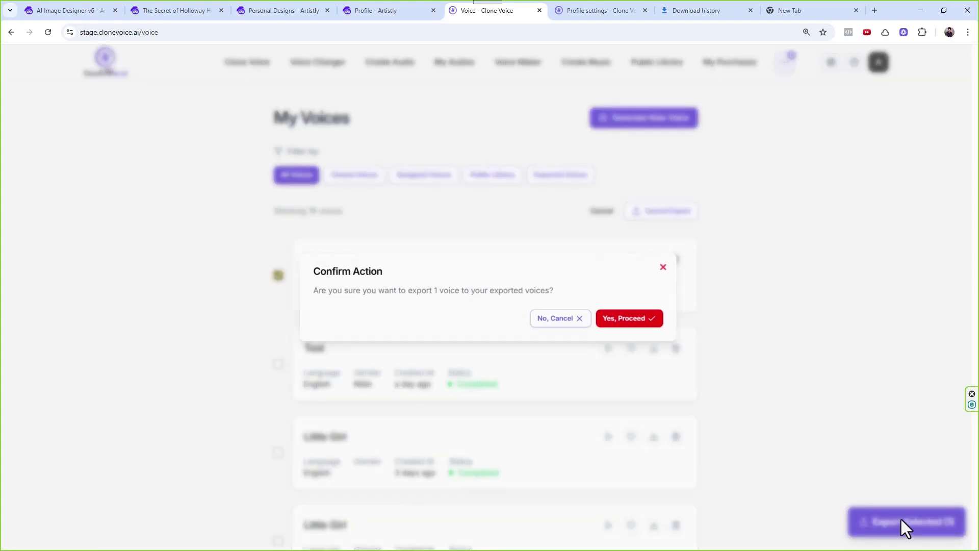
left_click(623, 319)
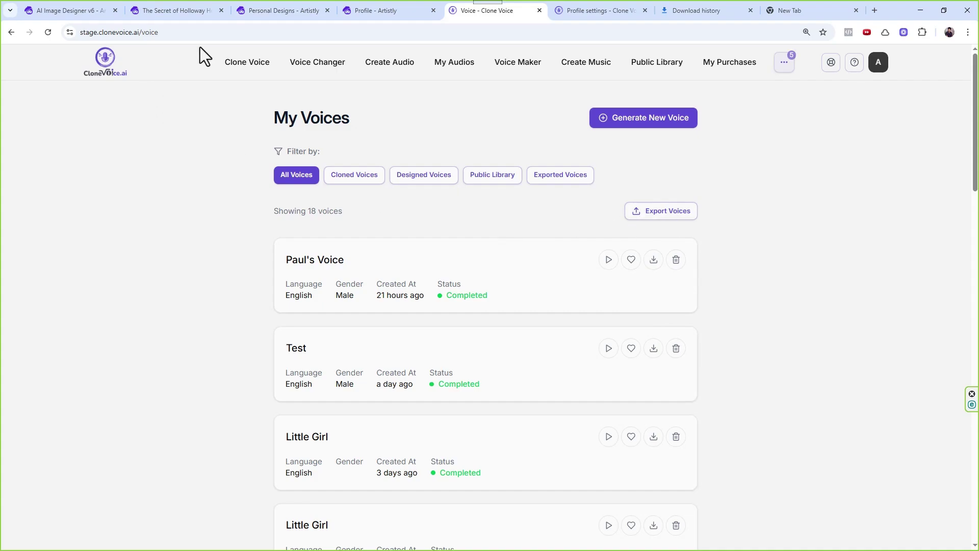
- Switch back to the Artistly flipbook setup and choose the designed voice "Little Girl" as its narrator
left_click(262, 17)
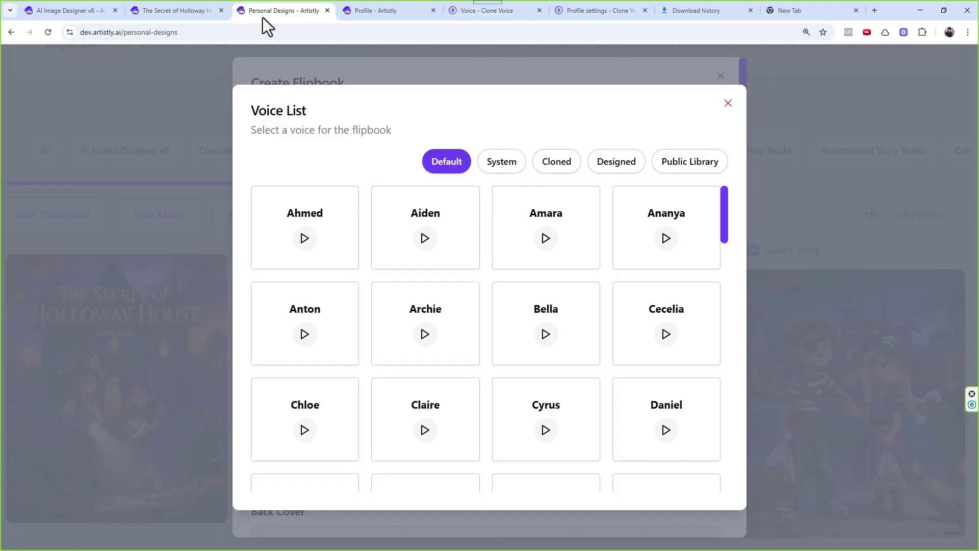
left_click(559, 175)
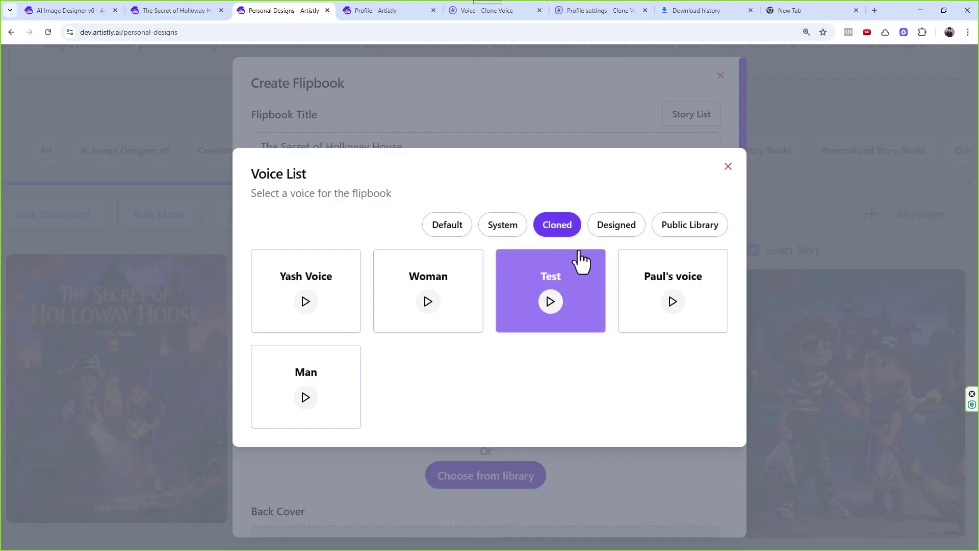
left_click(609, 230)
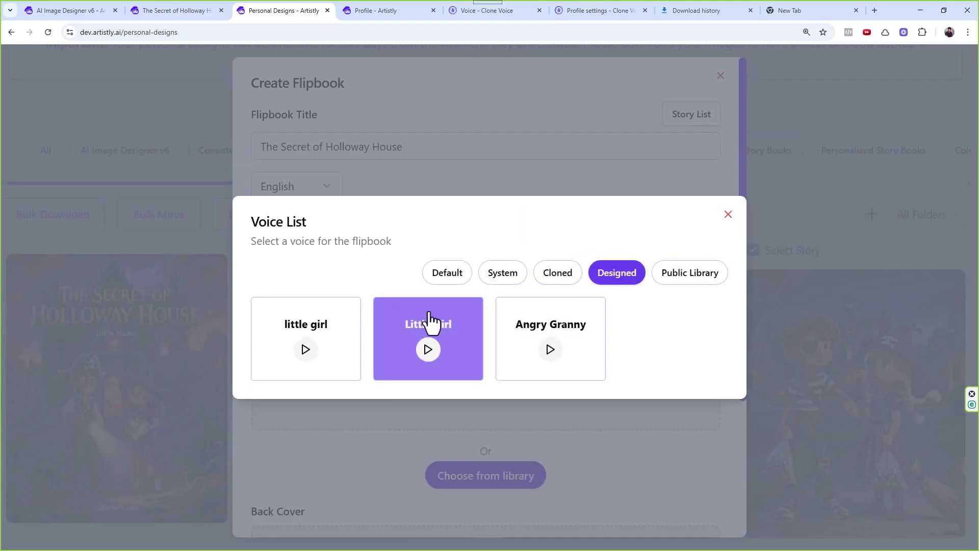
left_click(428, 321)
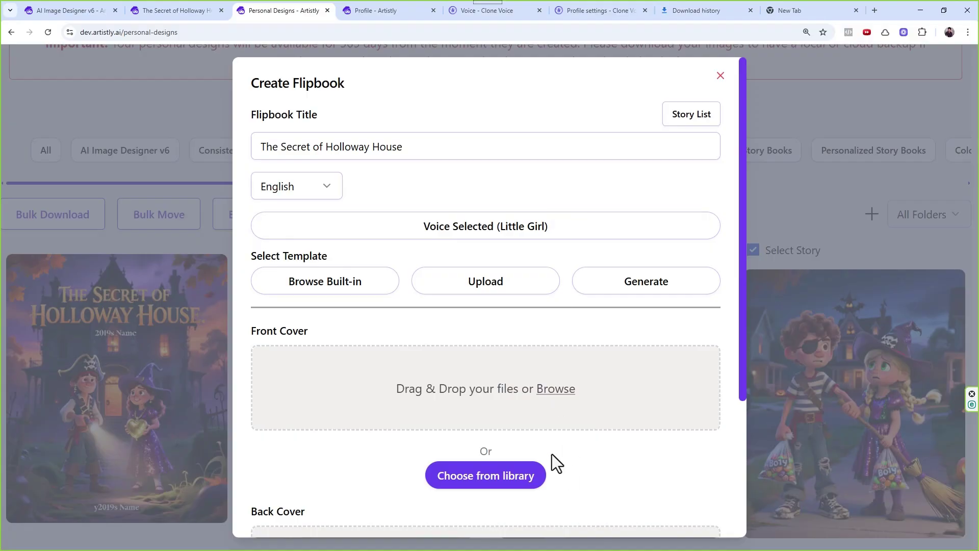
- Set the pumpkin-border image from the media library as the flipbook's page template and check the cover options
scroll(552, 454, "down", 1)
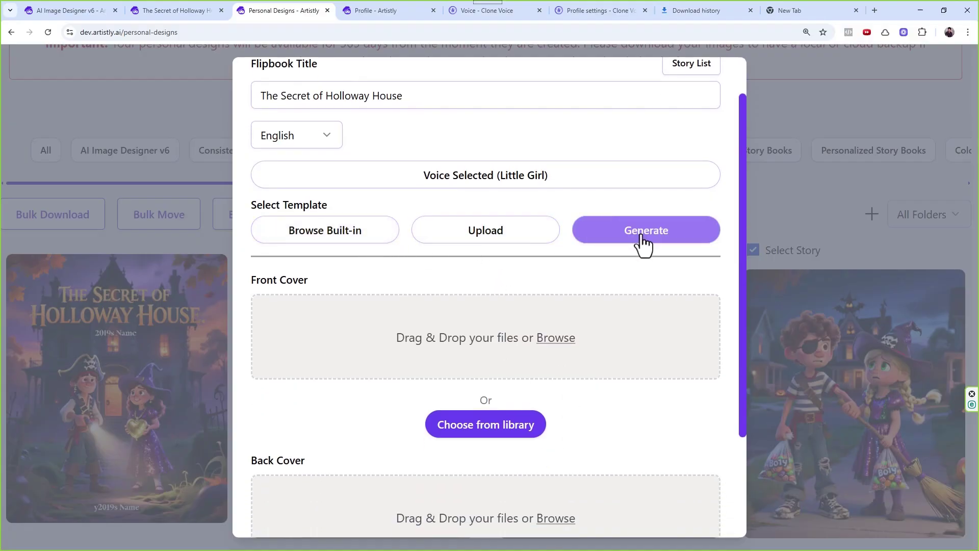
left_click(528, 241)
left_click(498, 343)
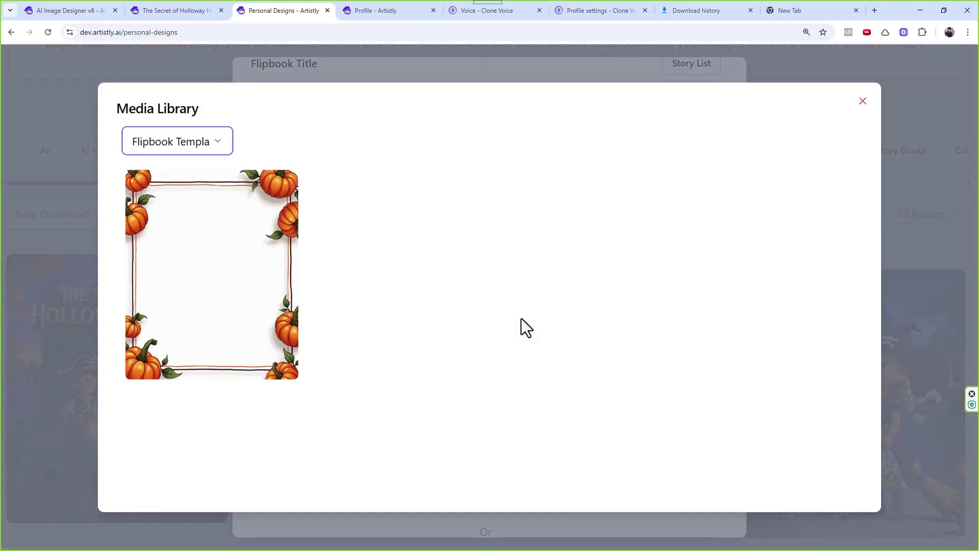
left_click(207, 286)
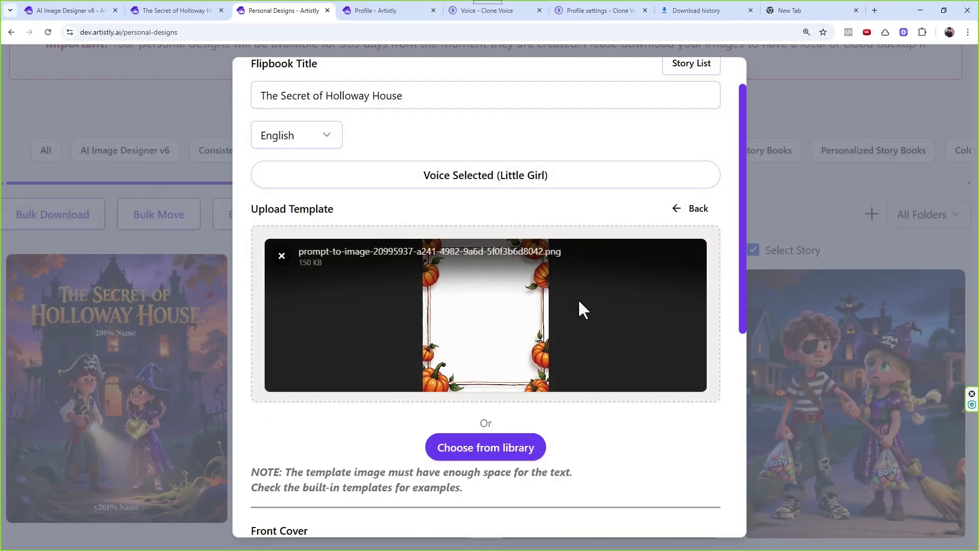
scroll(577, 298, "down", 8)
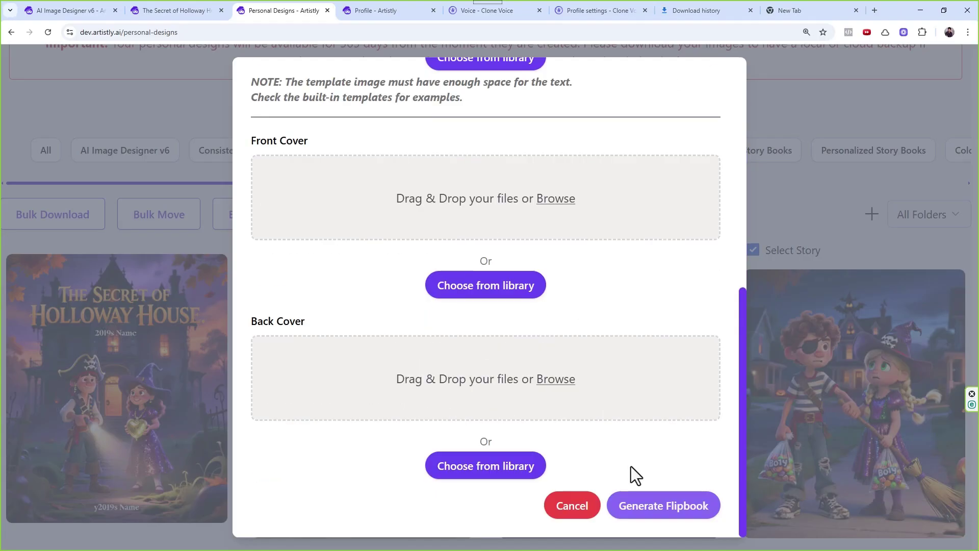
- View the finished Holloway House flipbook, turn past its cover, play the narrated pages, and pause playback
left_click(174, 9)
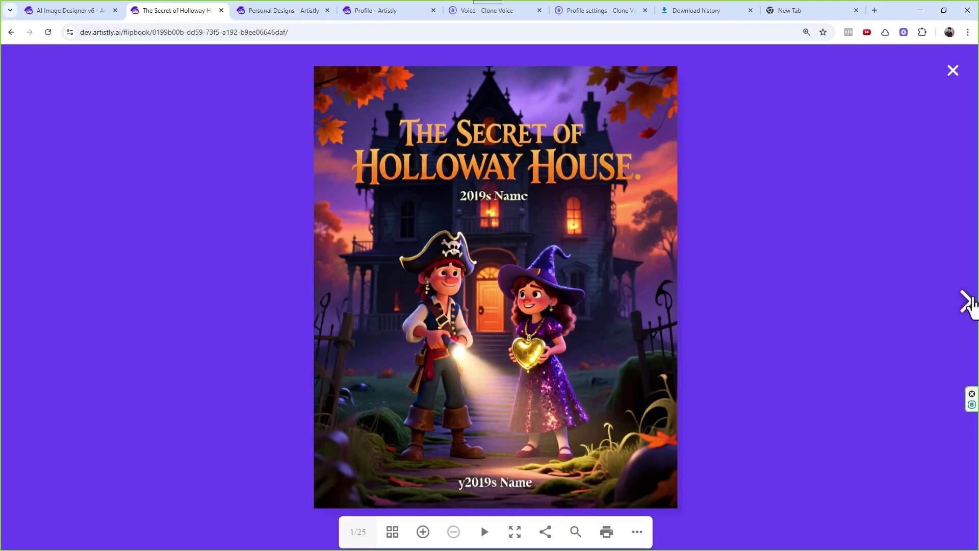
left_click(966, 301)
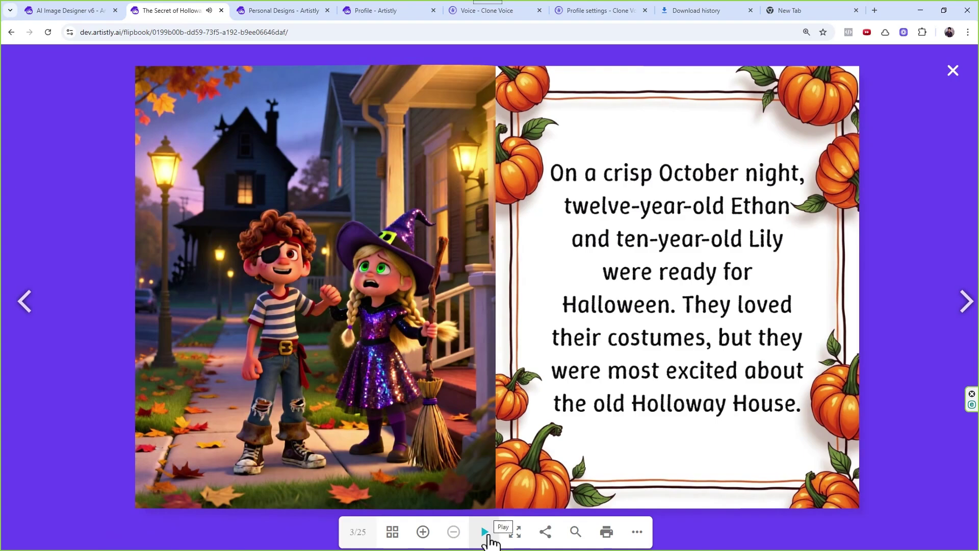
left_click(486, 534)
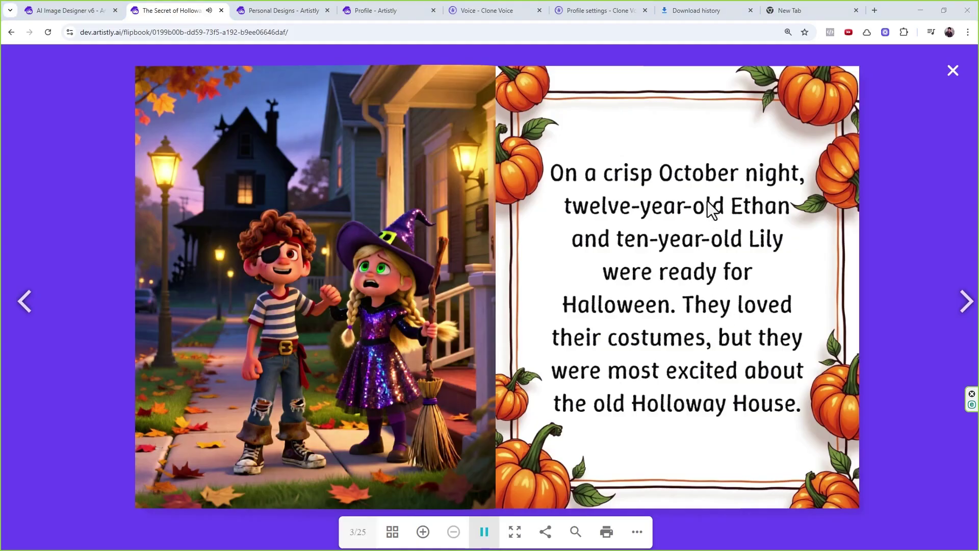
left_click(483, 531)
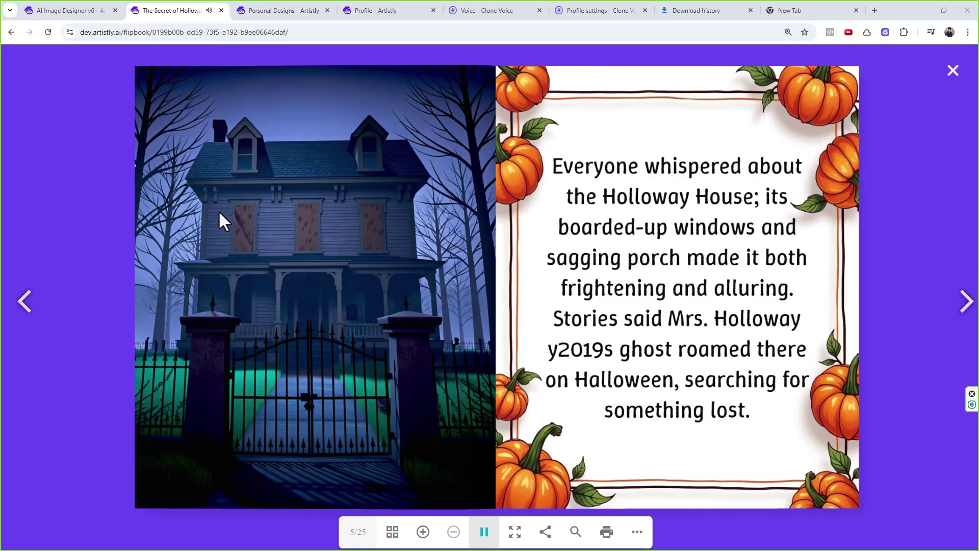
left_click(497, 535)
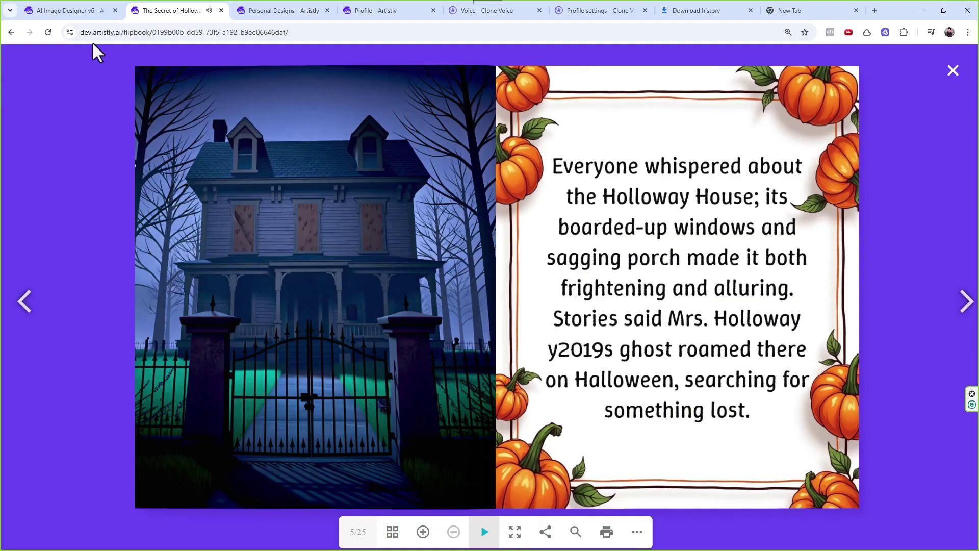
- Open My Flipbooks in Artistly, check My Voices in Clone Voice, and return to the flipbook list
left_click(78, 9)
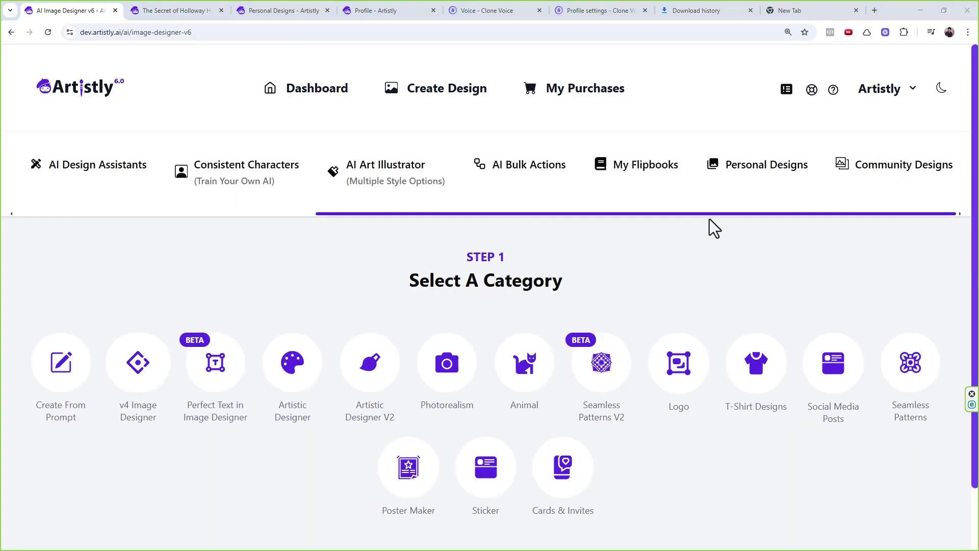
left_click(613, 176)
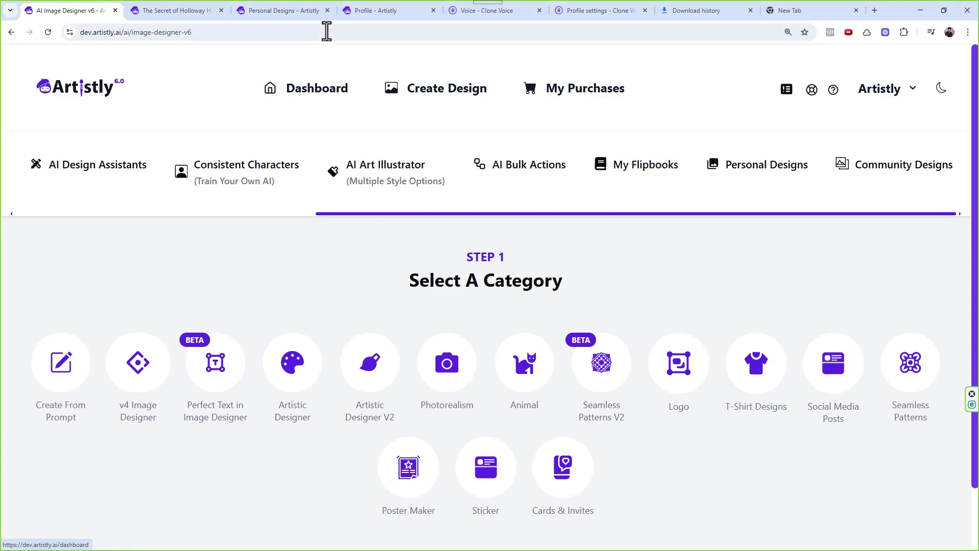
left_click(513, 11)
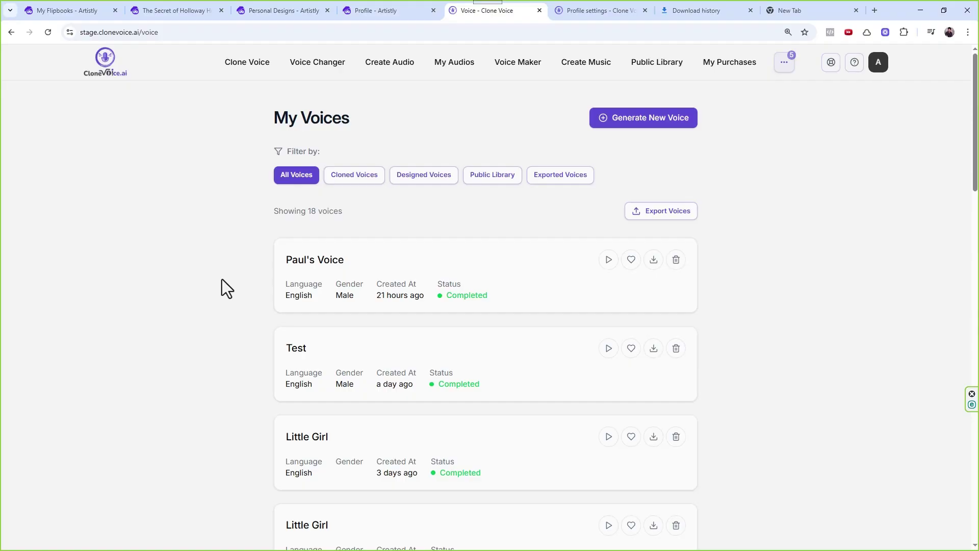
left_click(56, 10)
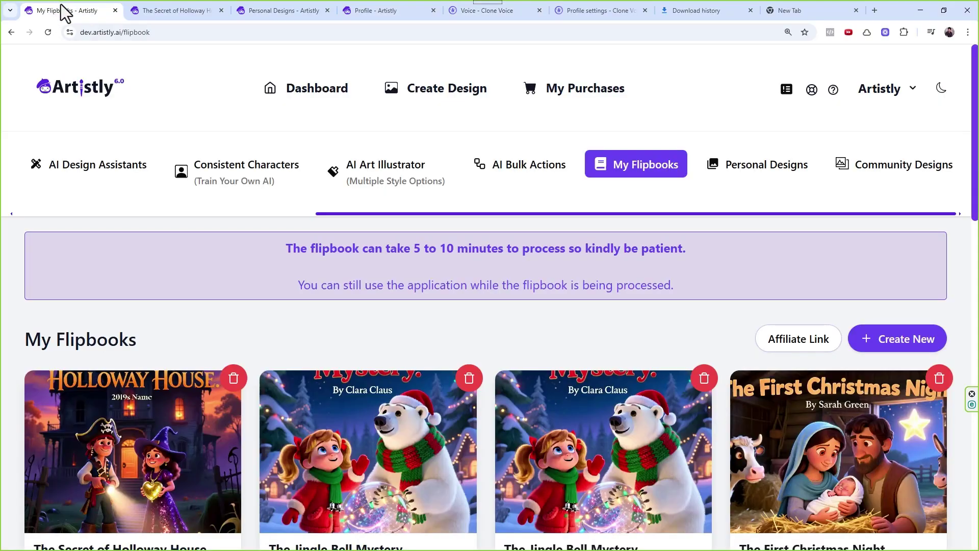
- Delete the duplicate "The Jingle Bell Mystery" flipbook and open the sharing options of the Holloway House flipbook
left_click(469, 378)
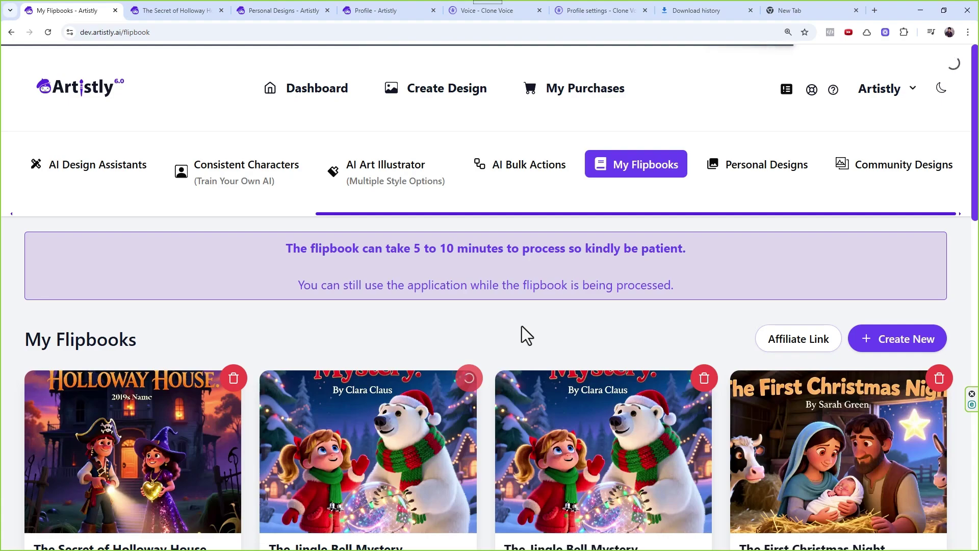
left_click(183, 12)
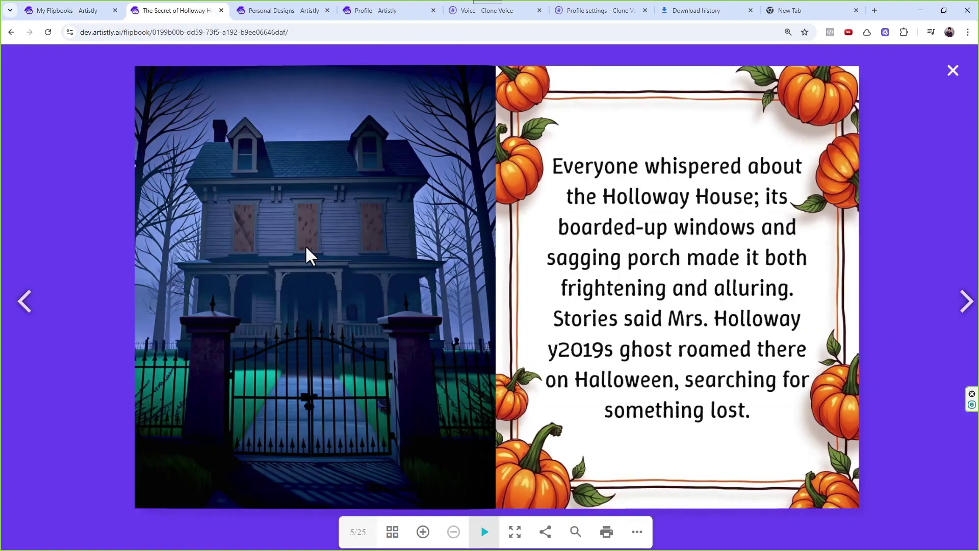
left_click(546, 531)
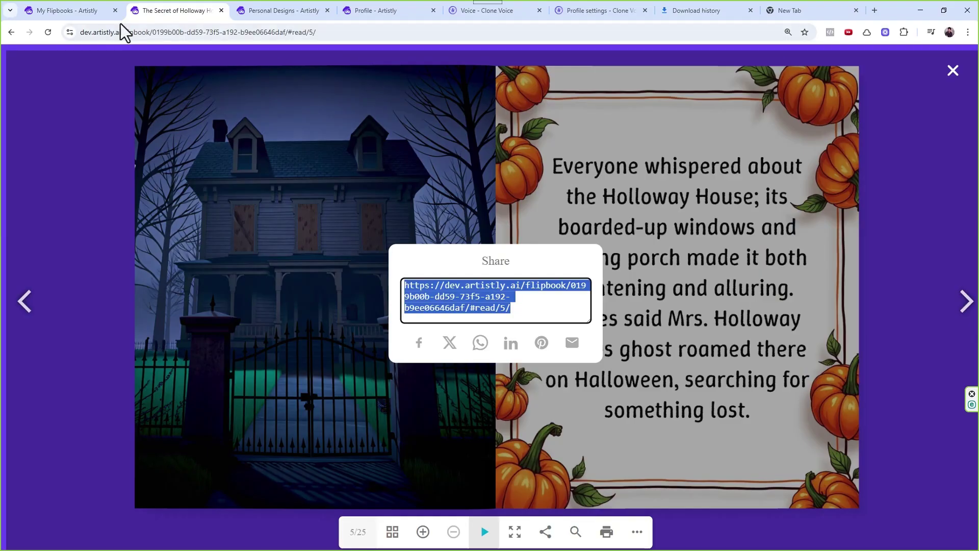
- Return to My Flipbooks, play the video of the remaining Jingle Bell Mystery flipbook with the worried girl cover, and pause it
left_click(84, 11)
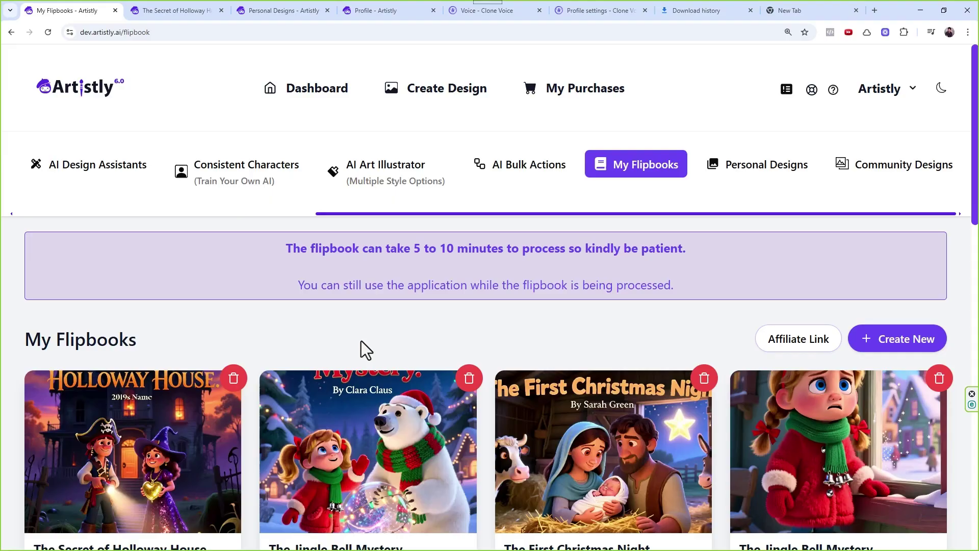
scroll(361, 341, "down", 3)
scroll(392, 236, "up", 1)
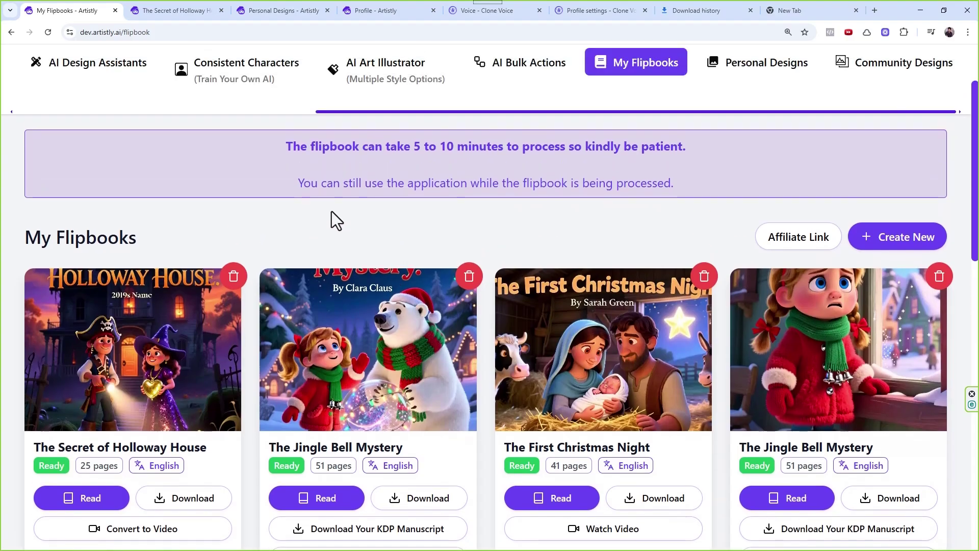
scroll(335, 219, "down", 1)
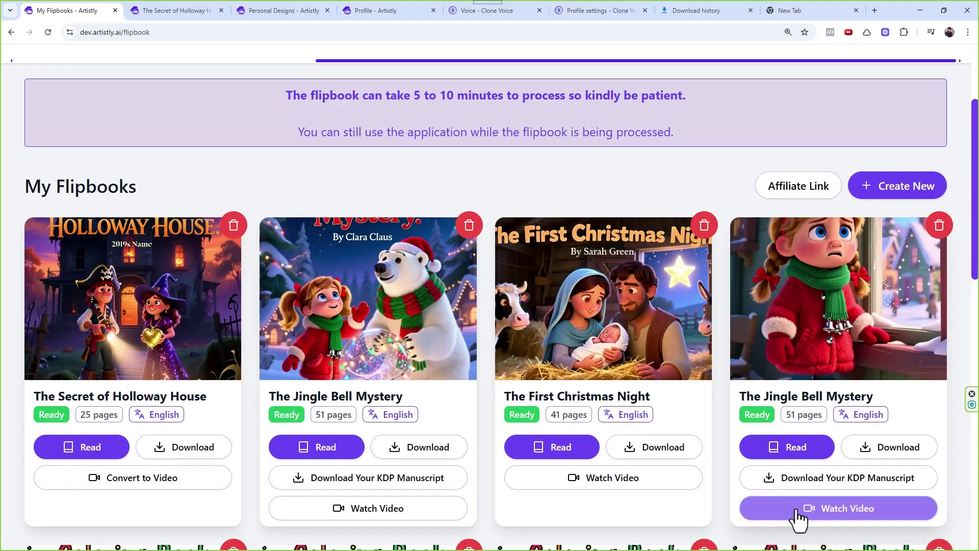
left_click(818, 512)
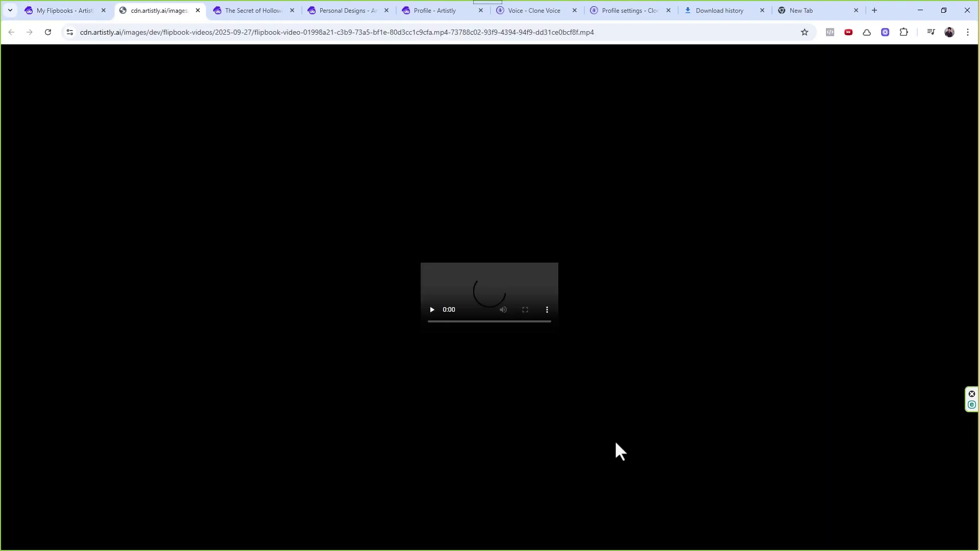
left_click(432, 309)
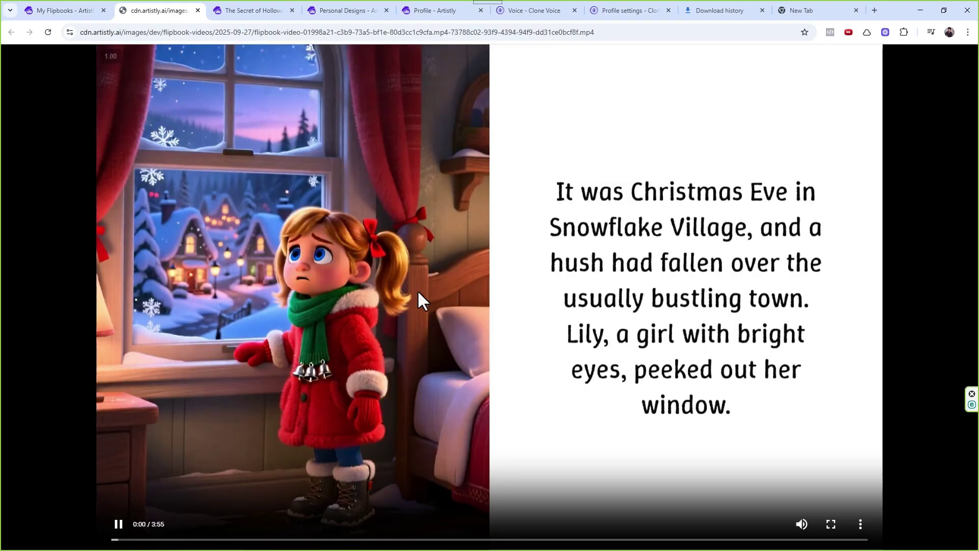
left_click(117, 525)
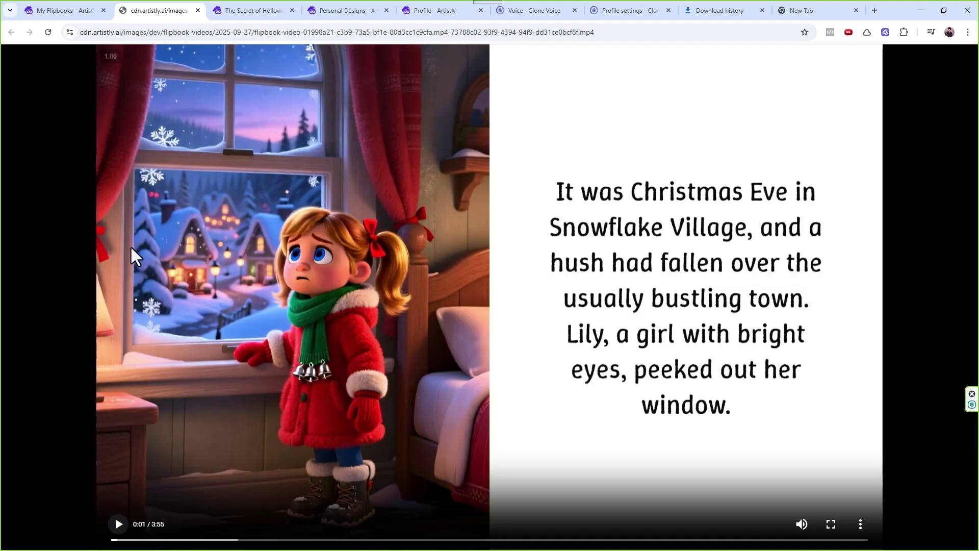
- Check the browser's download history for the exported audio files and return to My Flipbooks
left_click(74, 14)
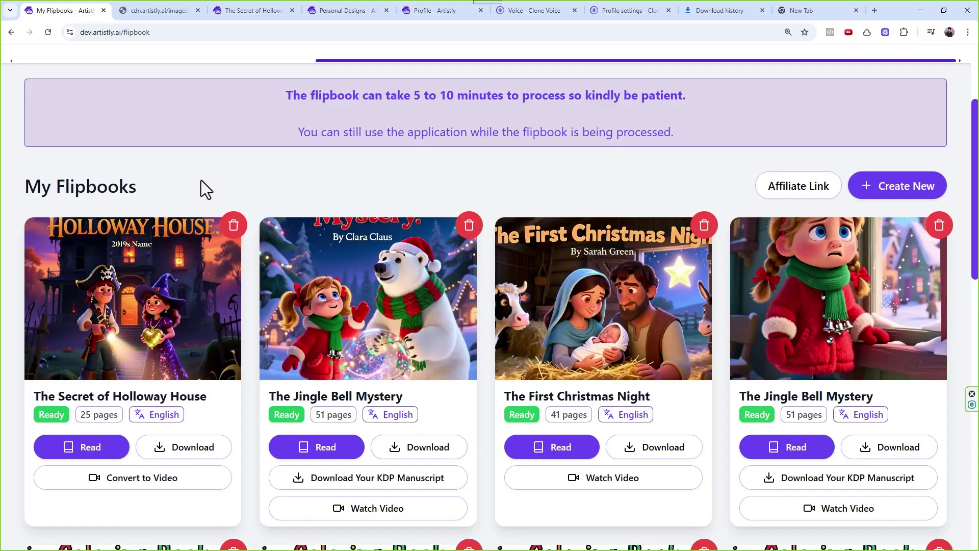
left_click(734, 10)
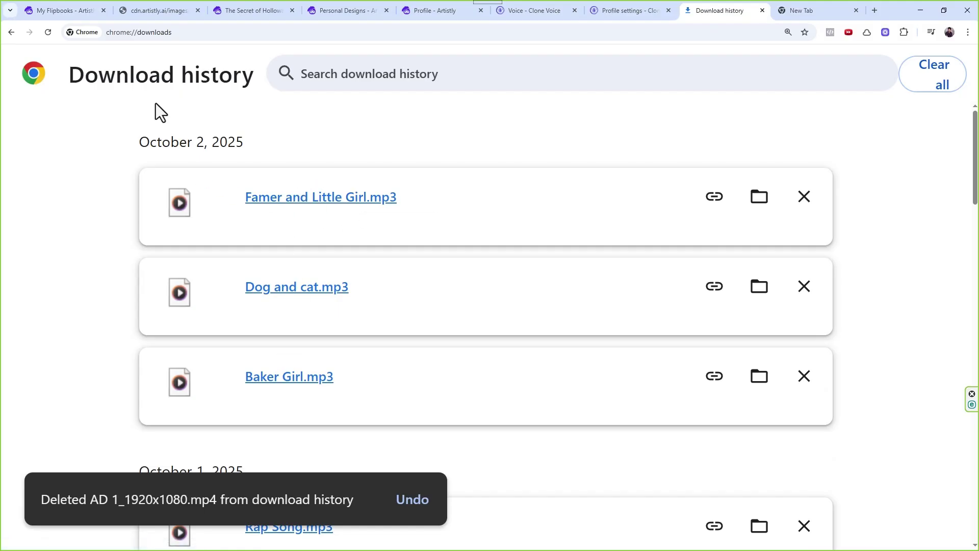
left_click(84, 11)
- Open AI Design Agents in Artistly and view its design categories down to Nursery Rhymes
scroll(409, 183, "up", 3)
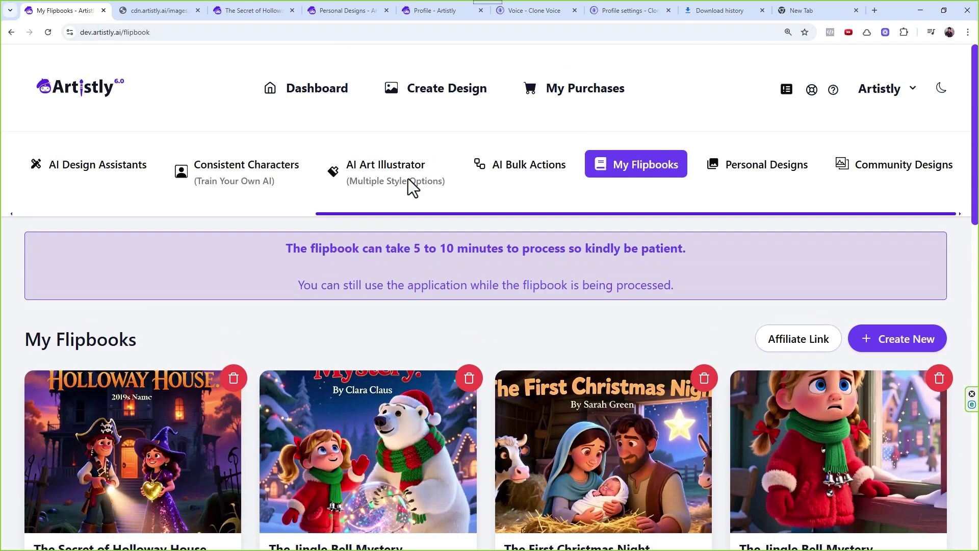
double_click(408, 216)
left_click(406, 239)
left_click_drag(413, 213, 187, 210)
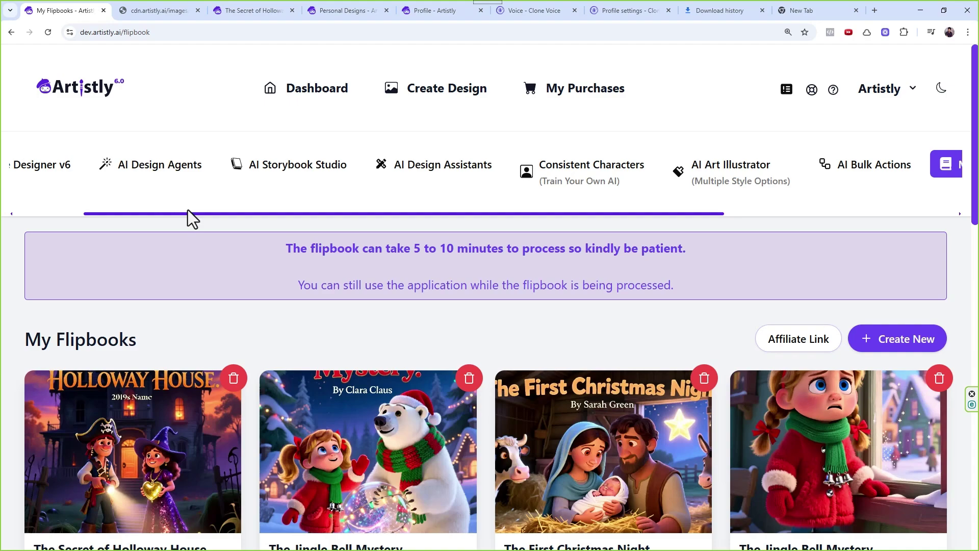
left_click_drag(188, 211, 157, 258)
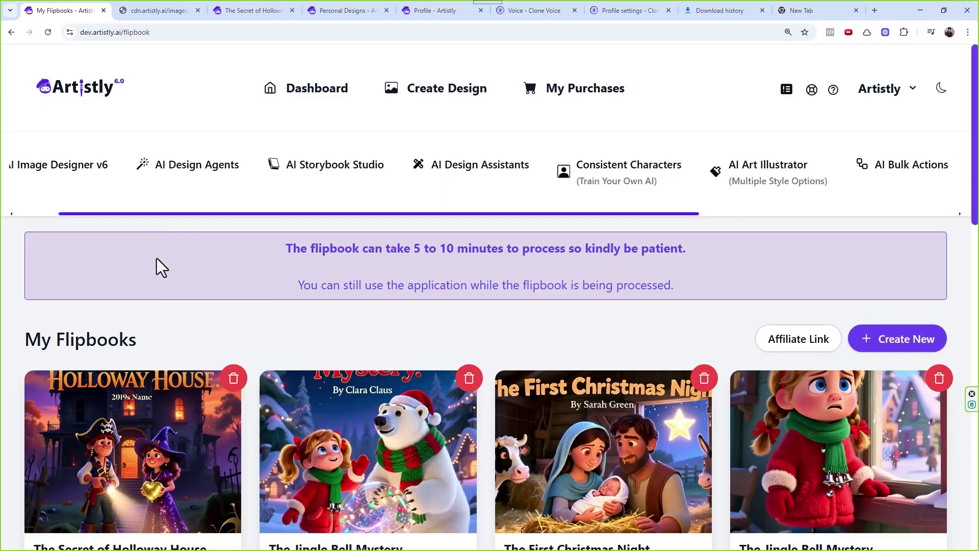
left_click(215, 172)
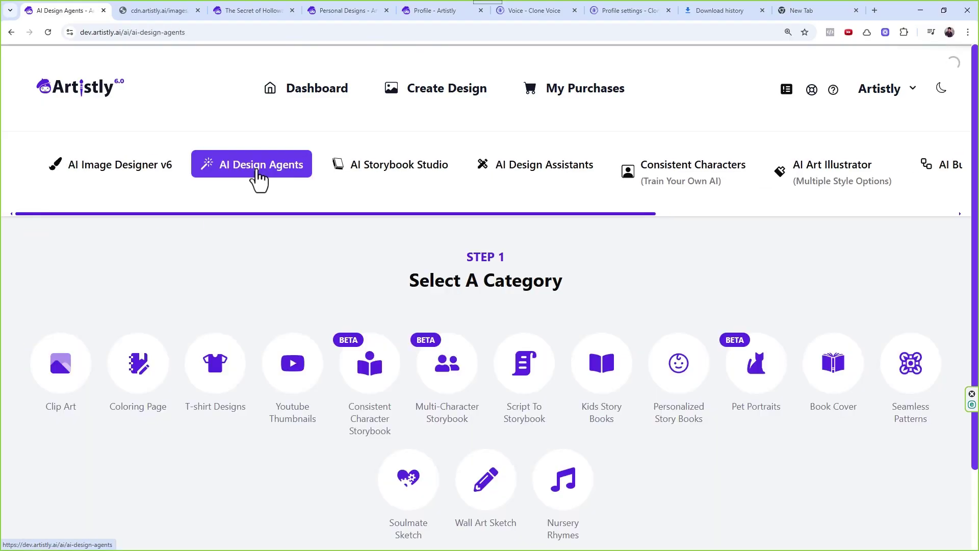
scroll(284, 218, "right", 3)
scroll(241, 464, "down", 2)
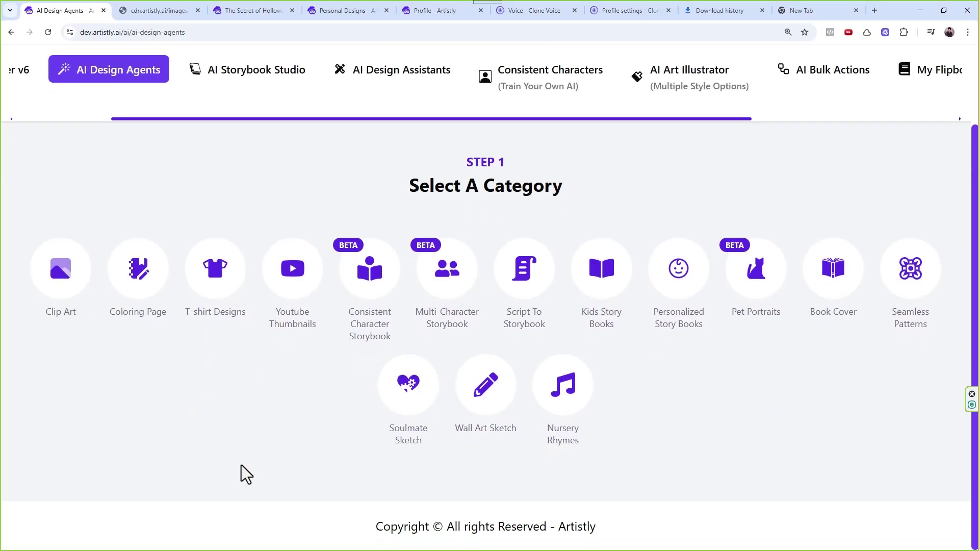
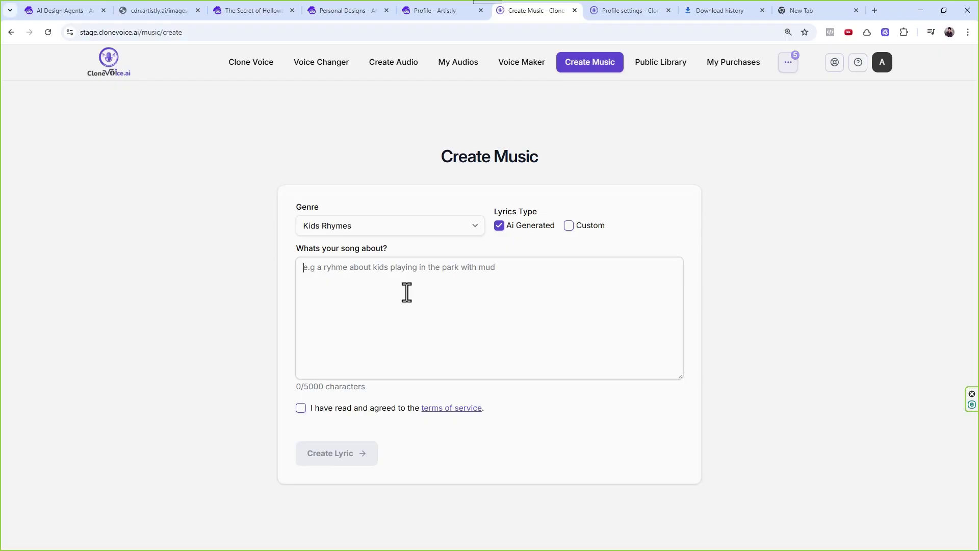
- Create AI-generated Kids Rhymes lyrics in Clone Voice about a son and his friend, agreeing to the terms, and review the lyric preview
type("rhyme ")
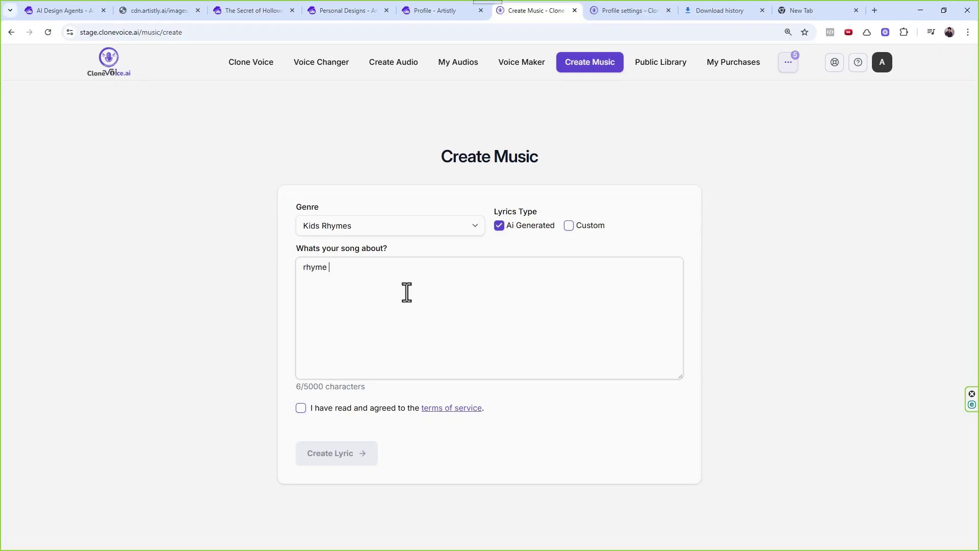
type("about my son")
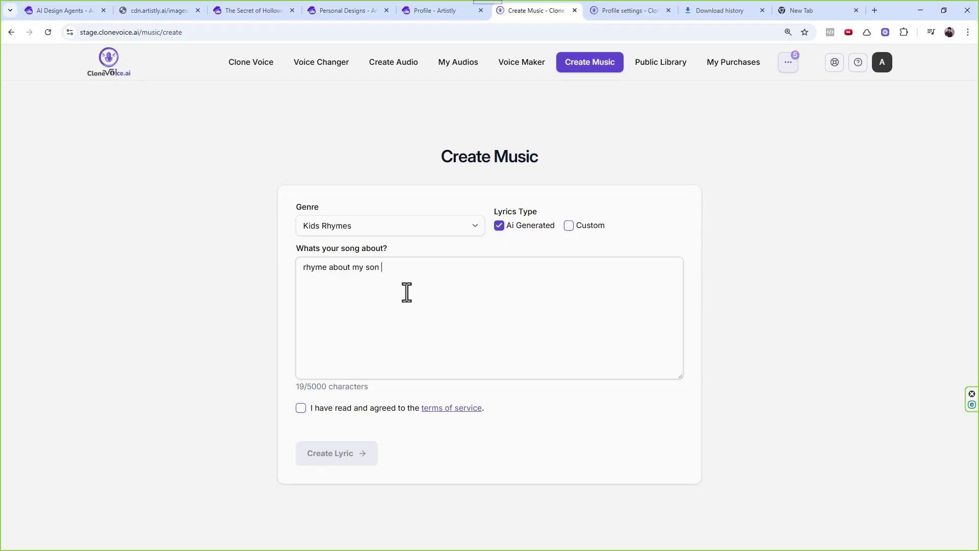
type(" charlie and")
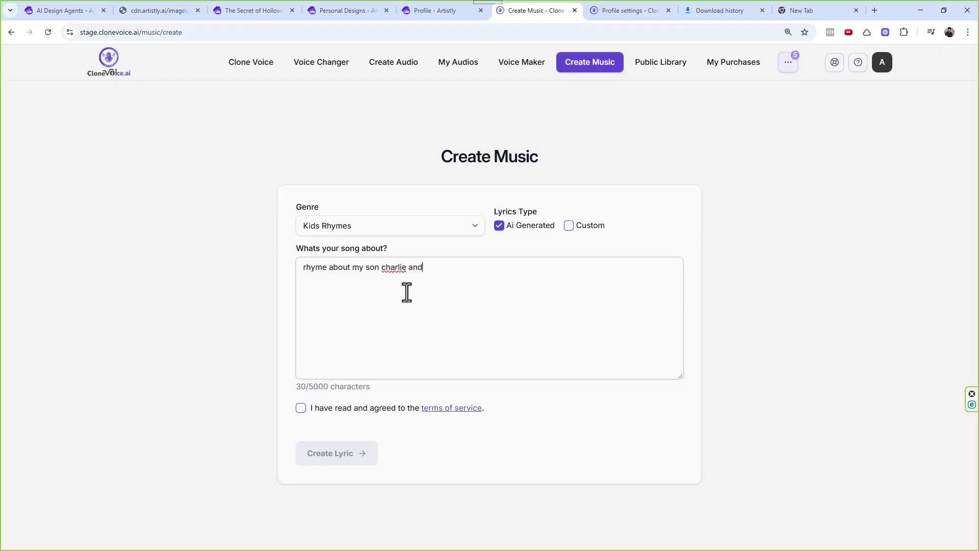
type(" his friend jason")
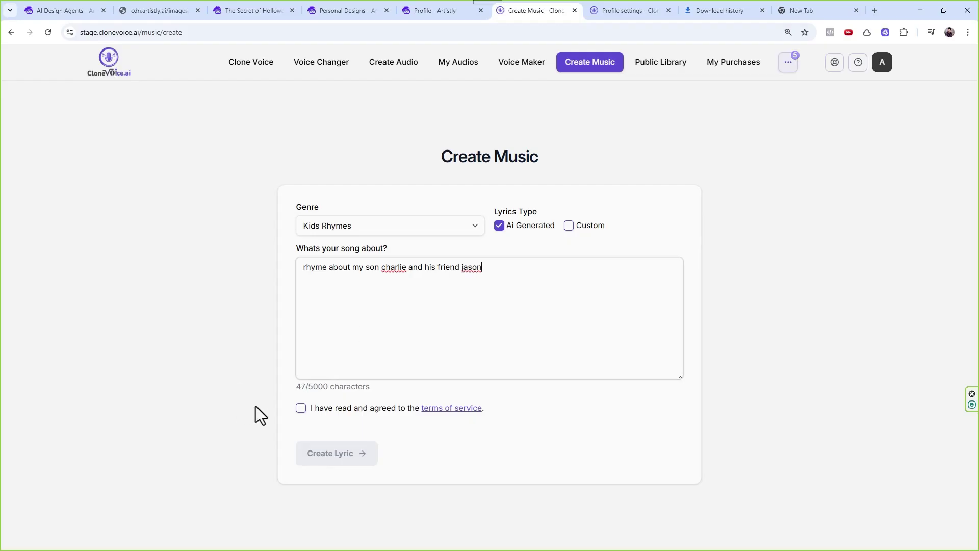
left_click(306, 408)
left_click(310, 445)
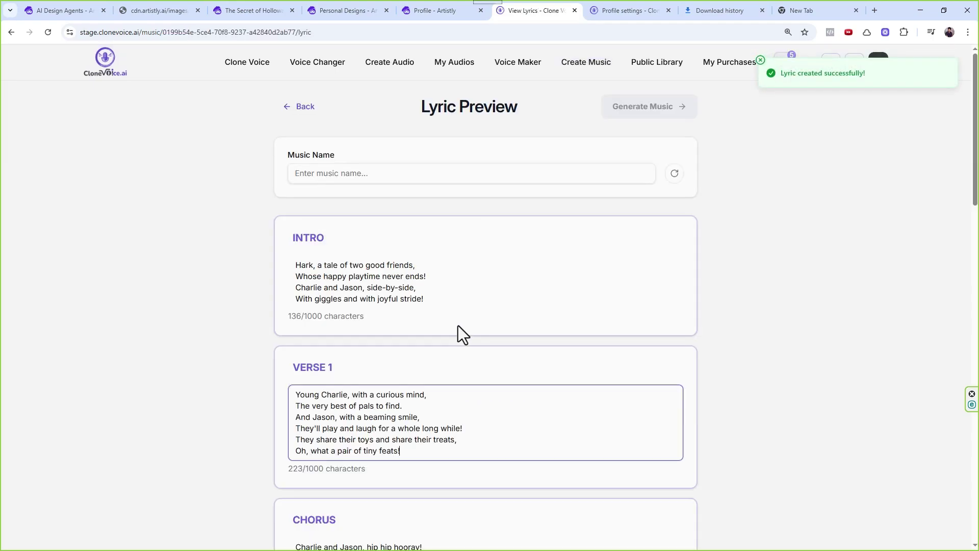
scroll(399, 475, "down", 4)
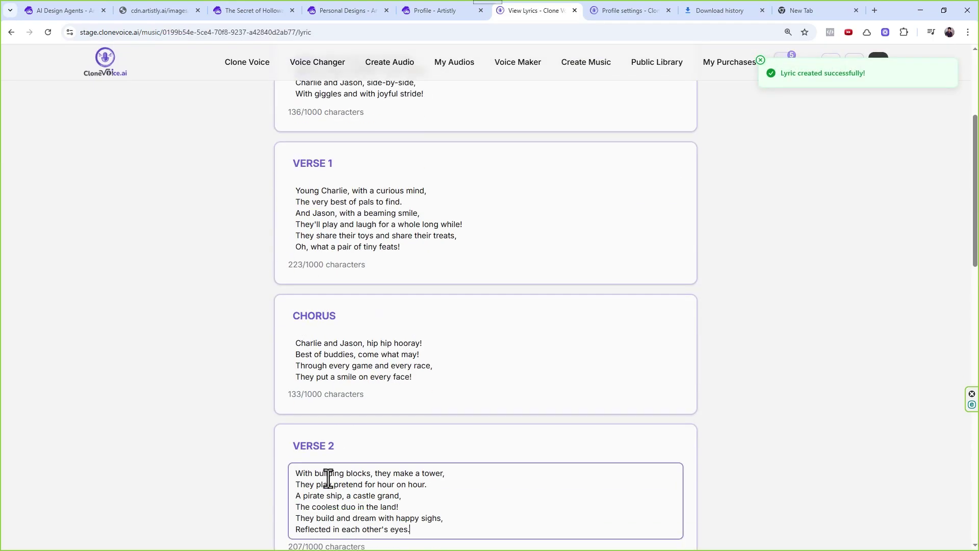
scroll(293, 373, "up", 5)
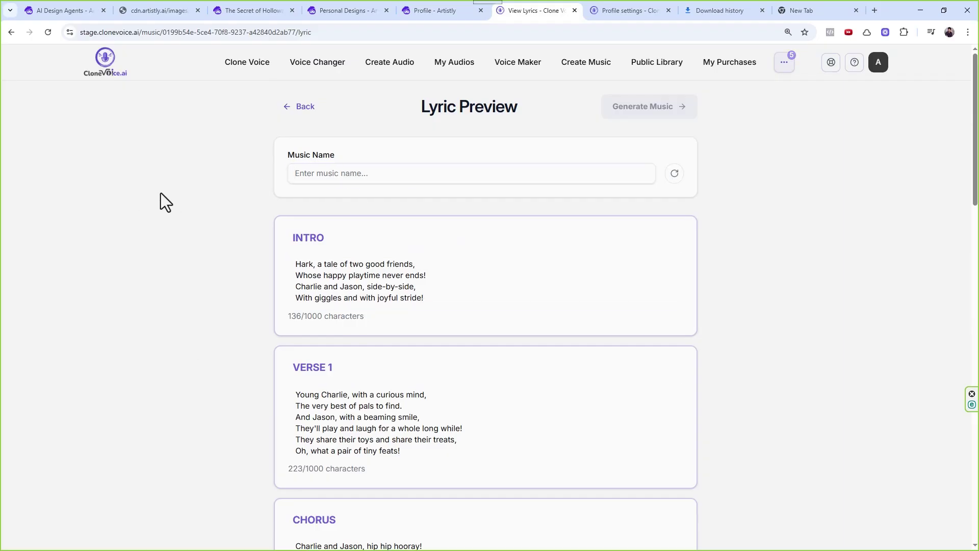
- Switch back to Artistly's rhyme agent settings and set the image dimension to 16:9 (1344 × 768) px
left_click(61, 10)
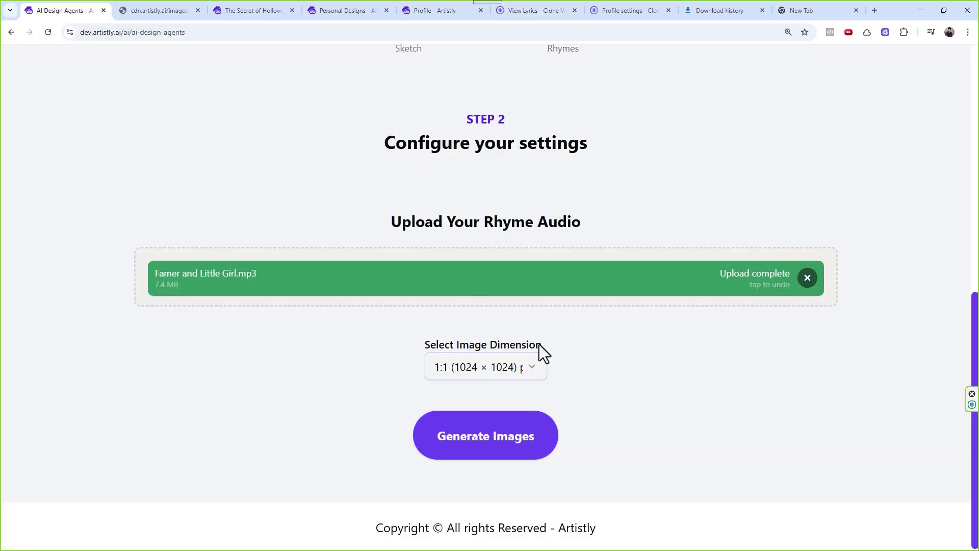
left_click(507, 374)
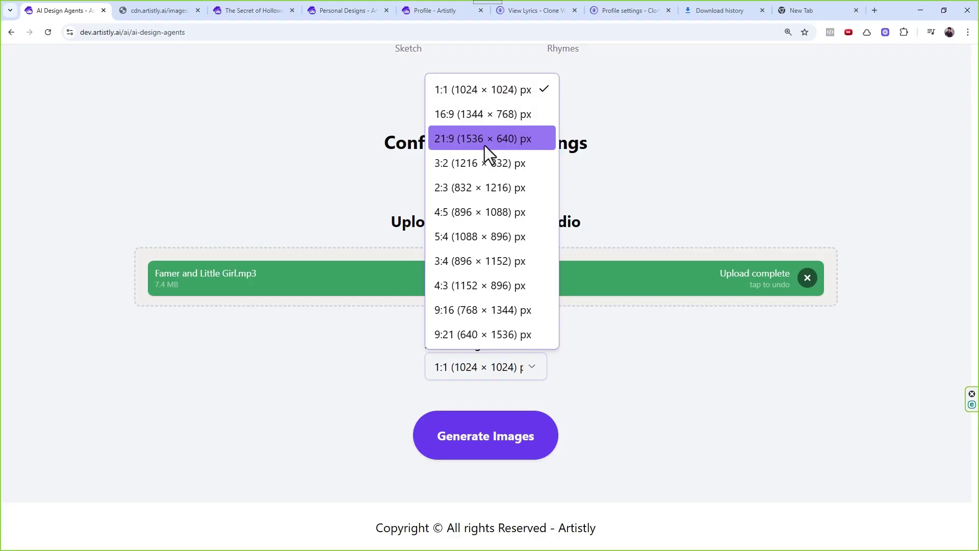
left_click(489, 116)
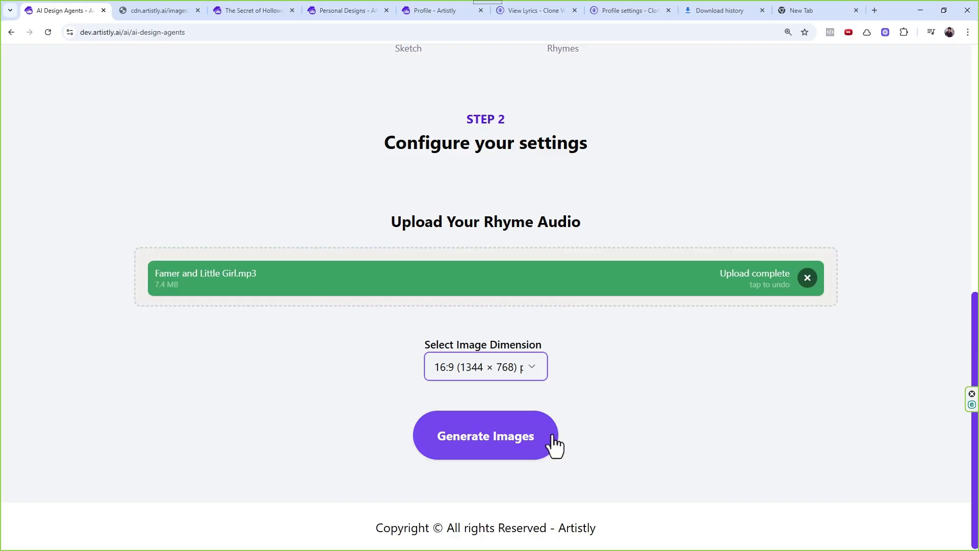
- Open Personal Designs in Artistly, cancel the open flipbook setup, and clear the selected story images
left_click(314, 9)
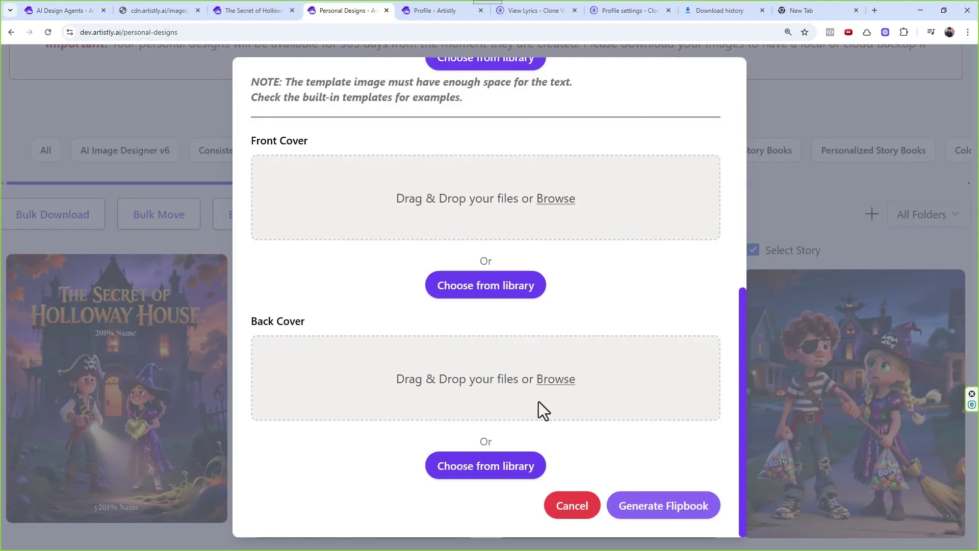
left_click(570, 507)
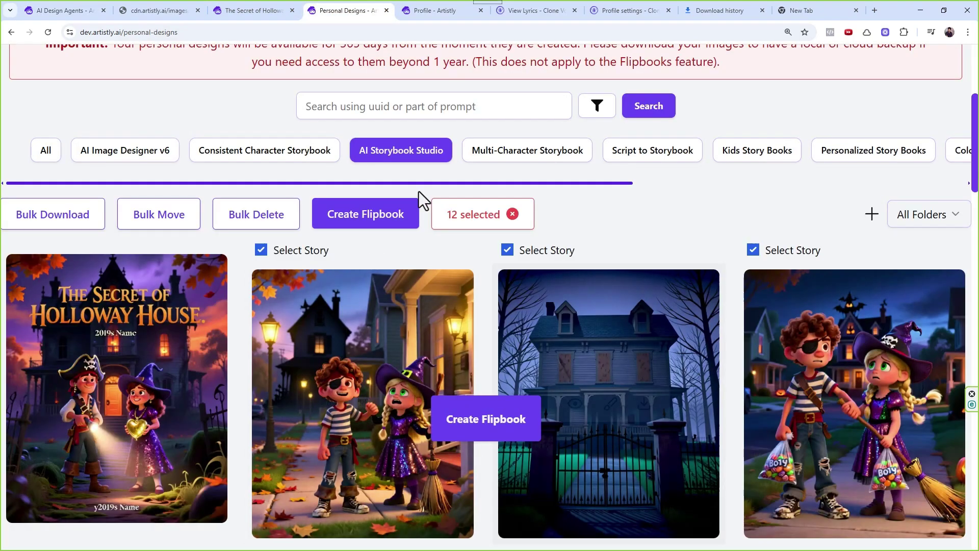
left_click(267, 10)
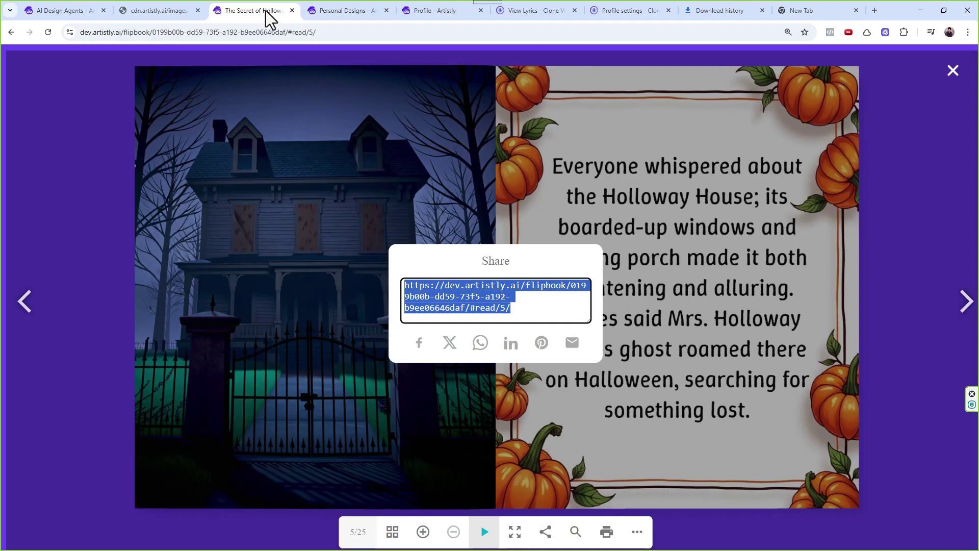
left_click(340, 11)
left_click(513, 214)
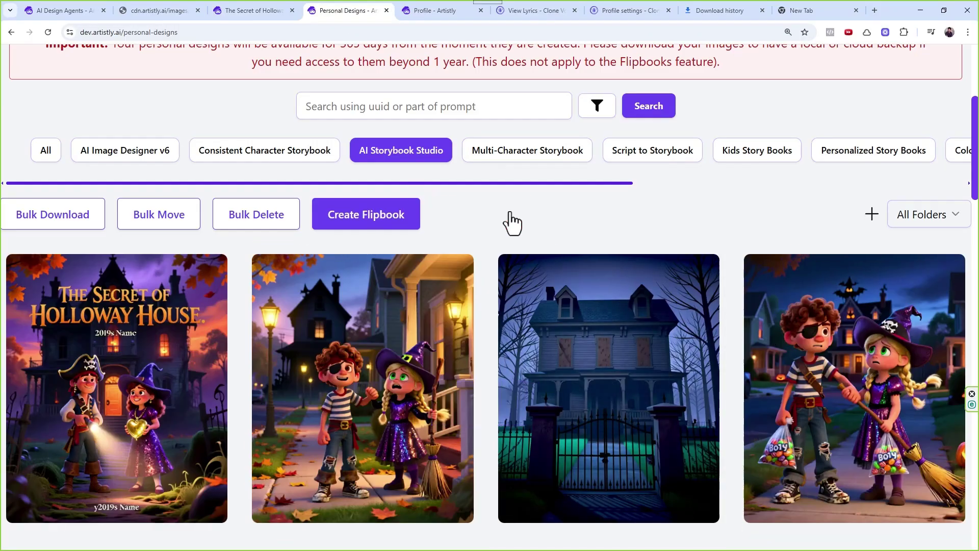
- Show all personal designs and open the details of the kitchen scene with the girl stirring batter beside the cat
left_click(61, 155)
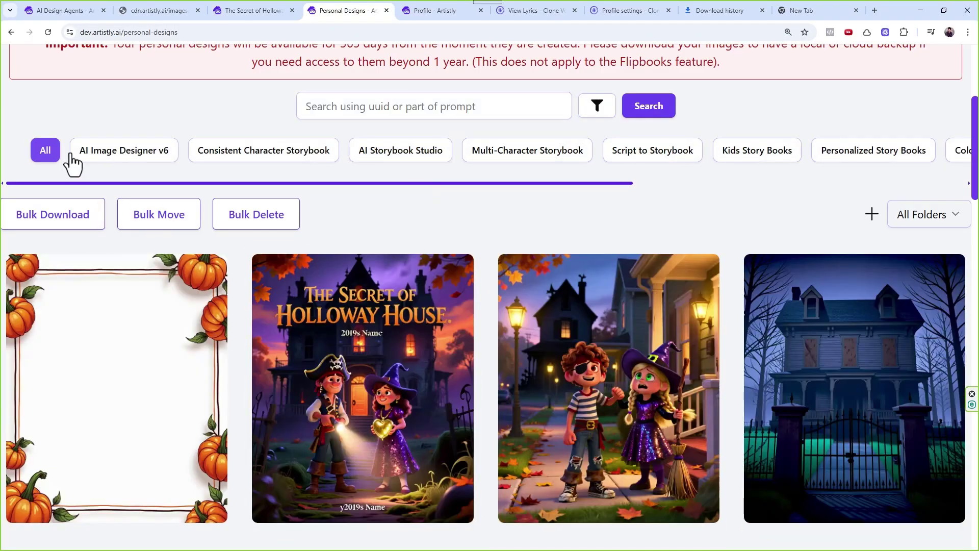
scroll(448, 205, "down", 1)
scroll(448, 205, "down", 15)
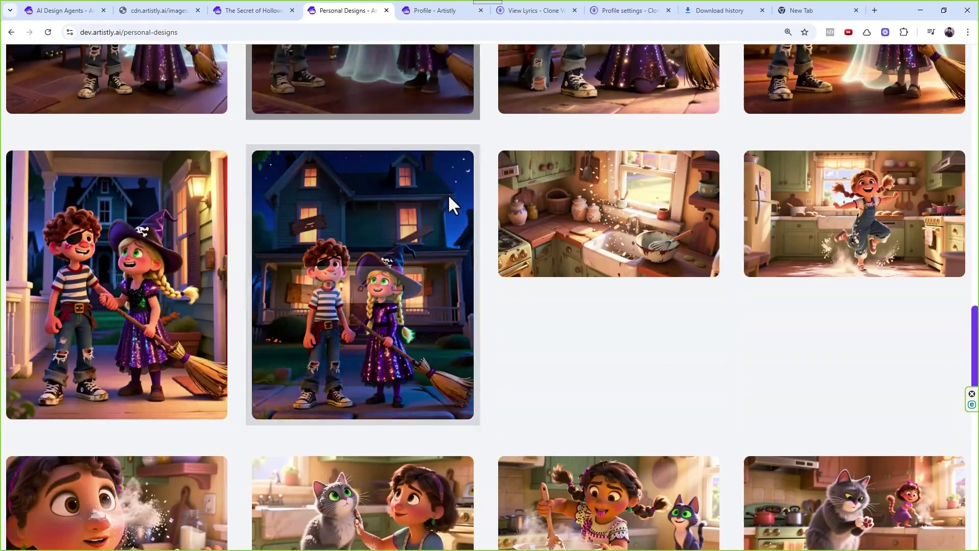
scroll(510, 163, "down", 2)
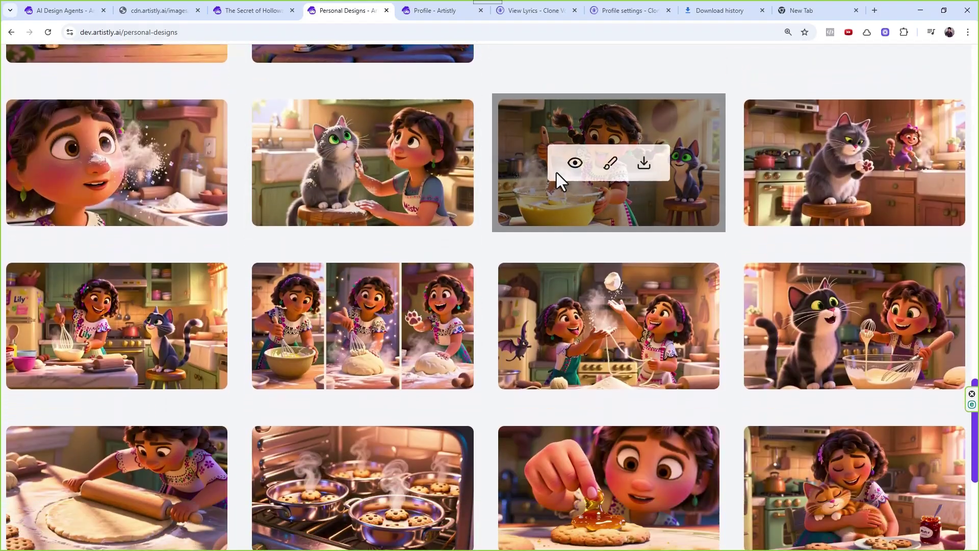
left_click(574, 163)
left_click_drag(567, 235, 578, 234)
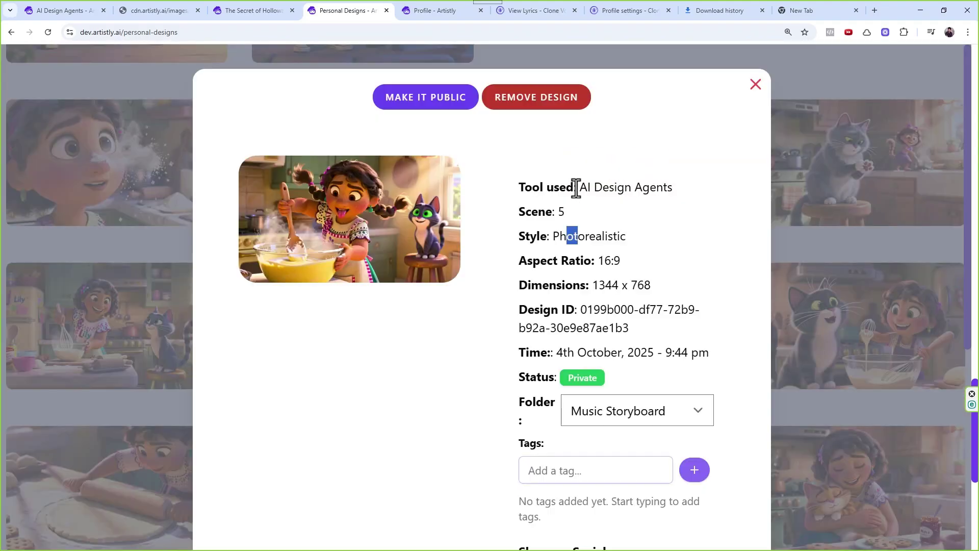
- Close the kitchen scene's details and load more personal designs at the end of the gallery
left_click(755, 84)
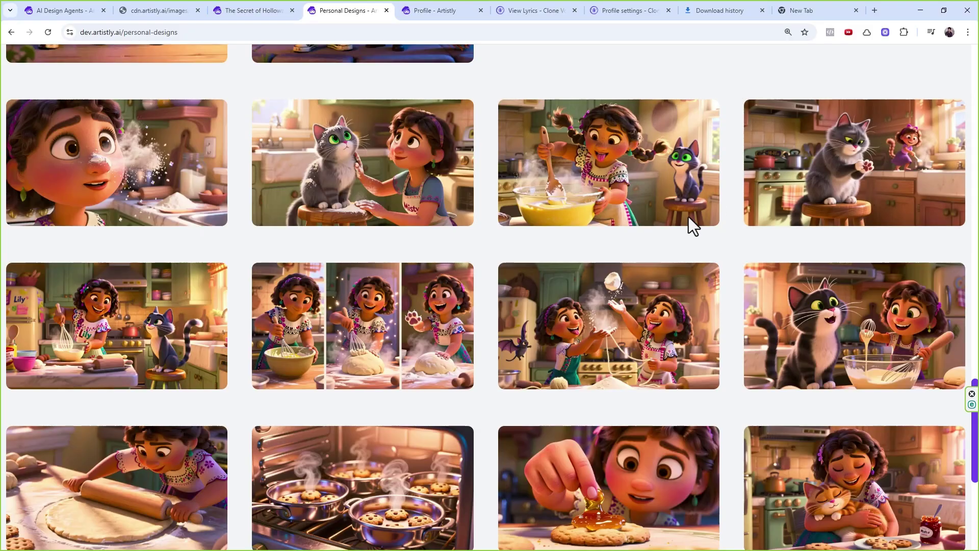
scroll(515, 280, "up", 3)
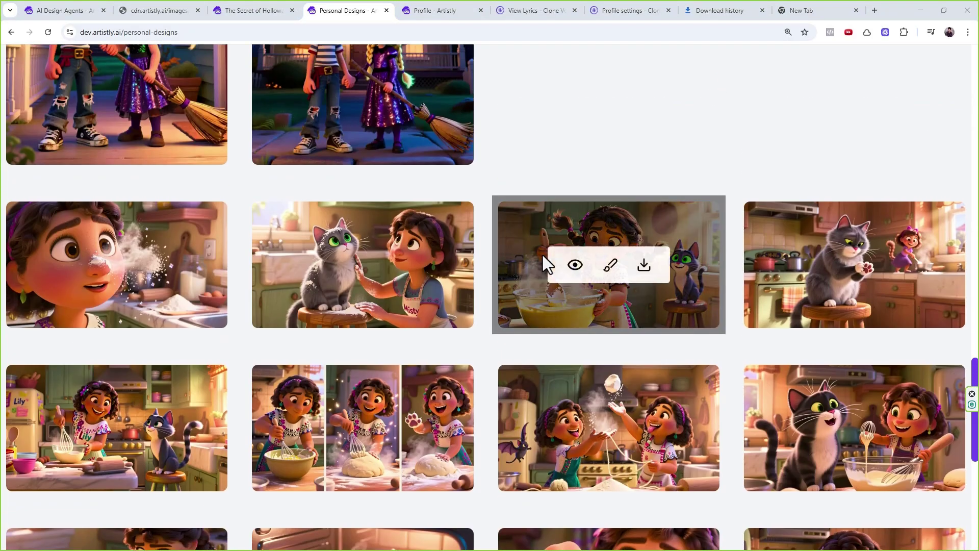
scroll(570, 204, "down", 4)
scroll(569, 188, "down", 3)
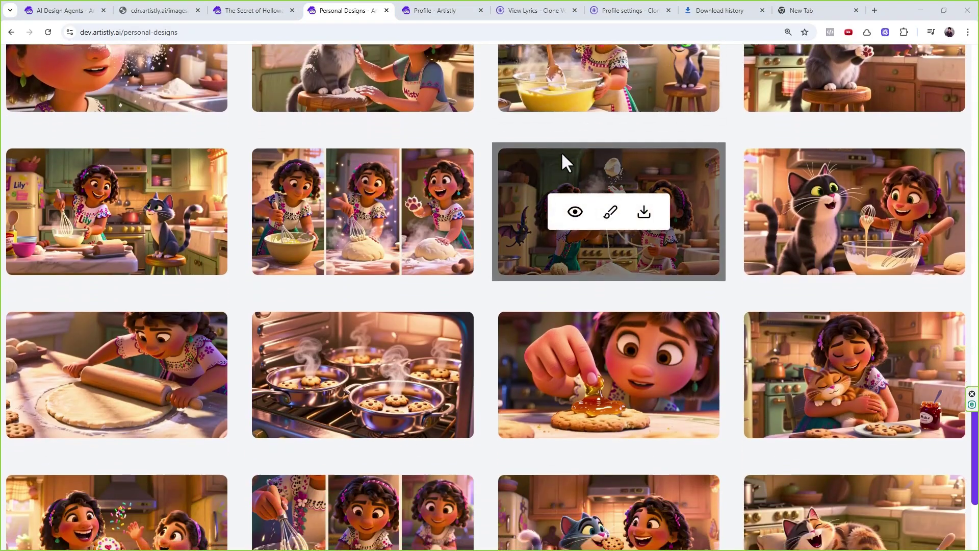
scroll(502, 180, "down", 2)
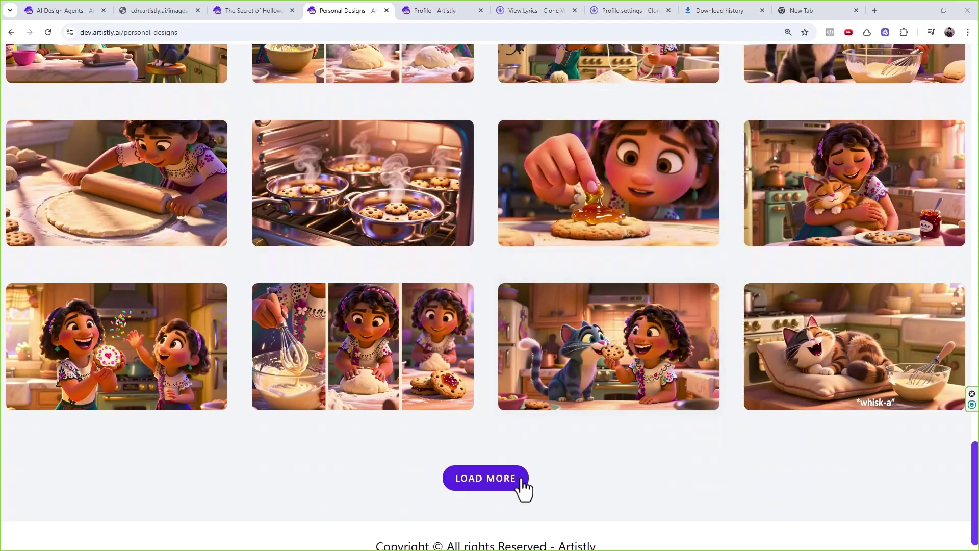
left_click(513, 479)
scroll(515, 203, "down", 10)
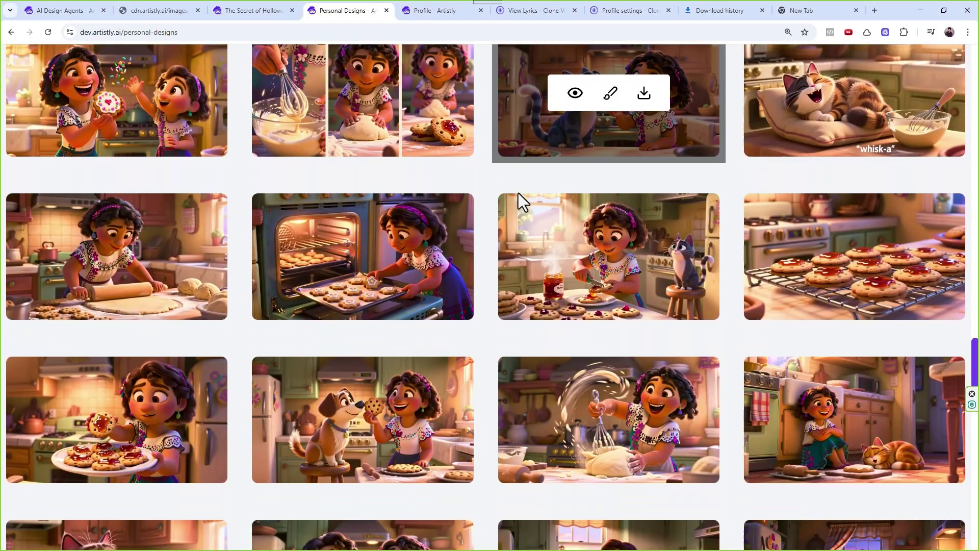
- View the details of the kitchen scene with the girl behind the curtain and the sleeping cat, then close them
scroll(658, 319, "down", 1)
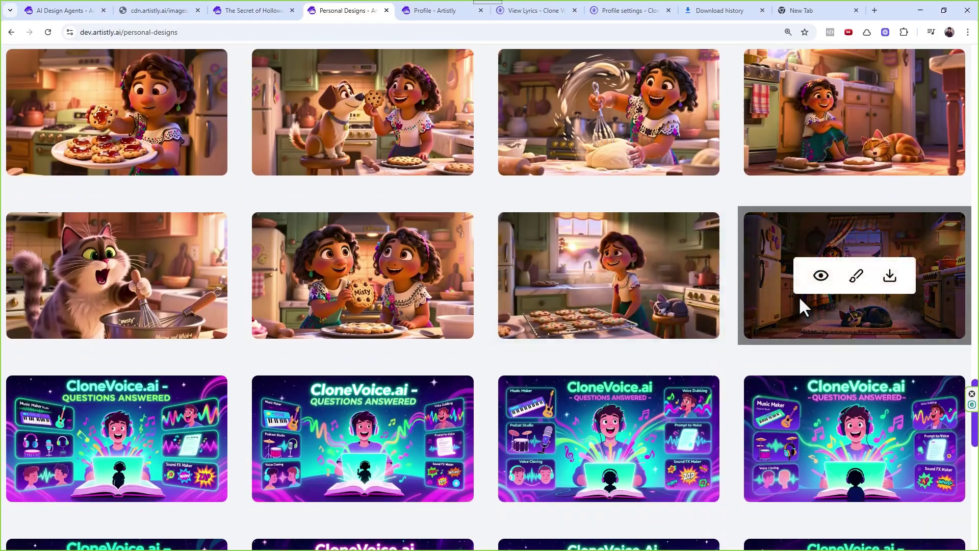
left_click(820, 277)
left_click(755, 84)
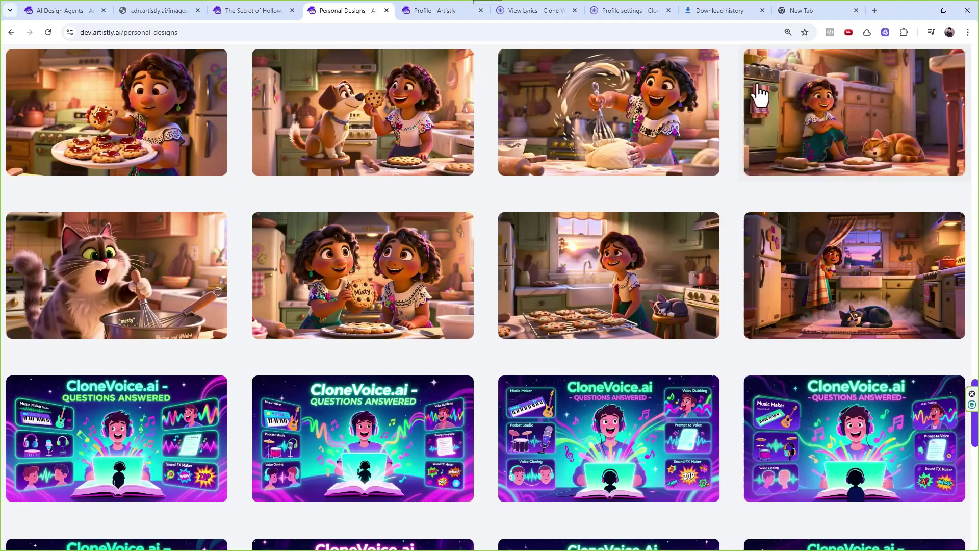
- Examine the full series of kitchen and cookie-baking storyboard images in Personal Designs for character and style consistency
scroll(556, 316, "up", 4)
scroll(585, 329, "up", 6)
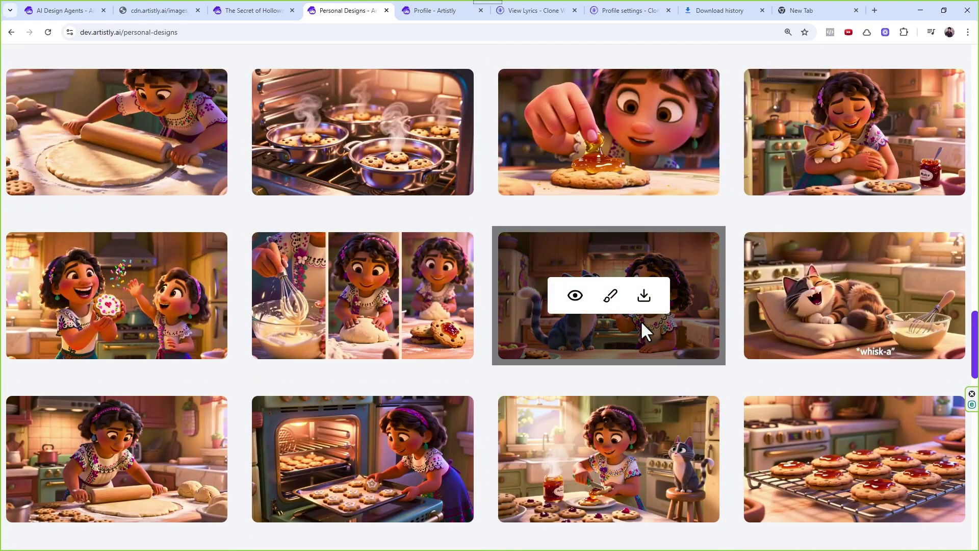
scroll(558, 257, "up", 3)
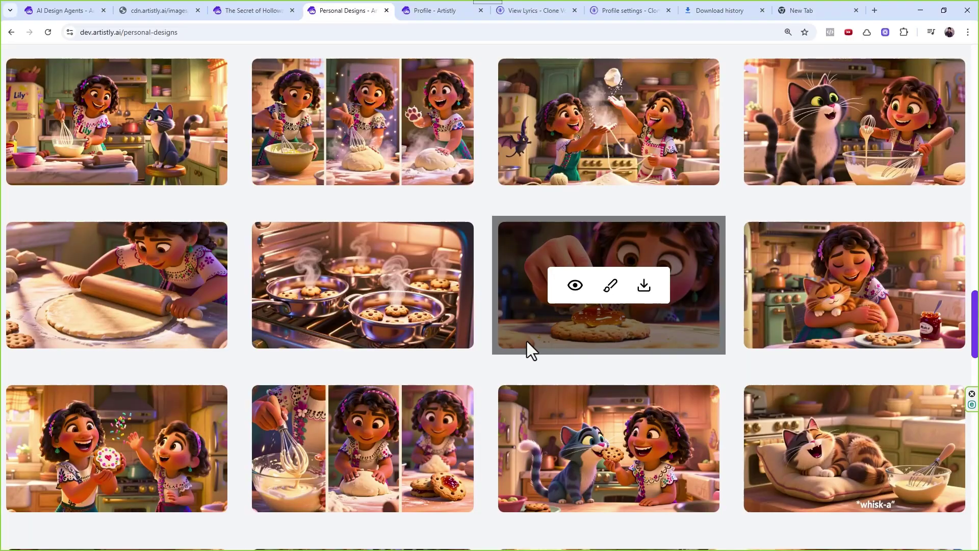
scroll(535, 338, "up", 5)
scroll(601, 280, "up", 6)
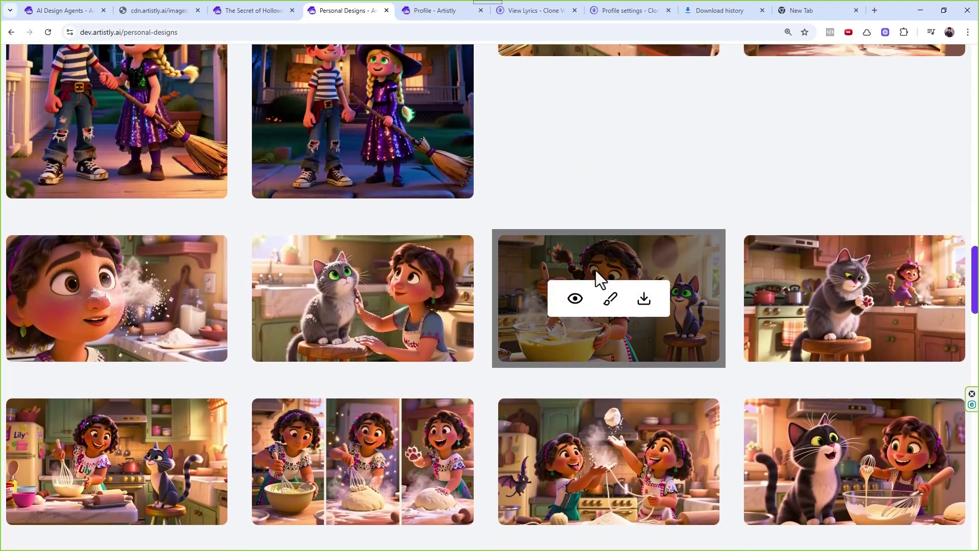
scroll(576, 301, "down", 7)
scroll(574, 278, "down", 11)
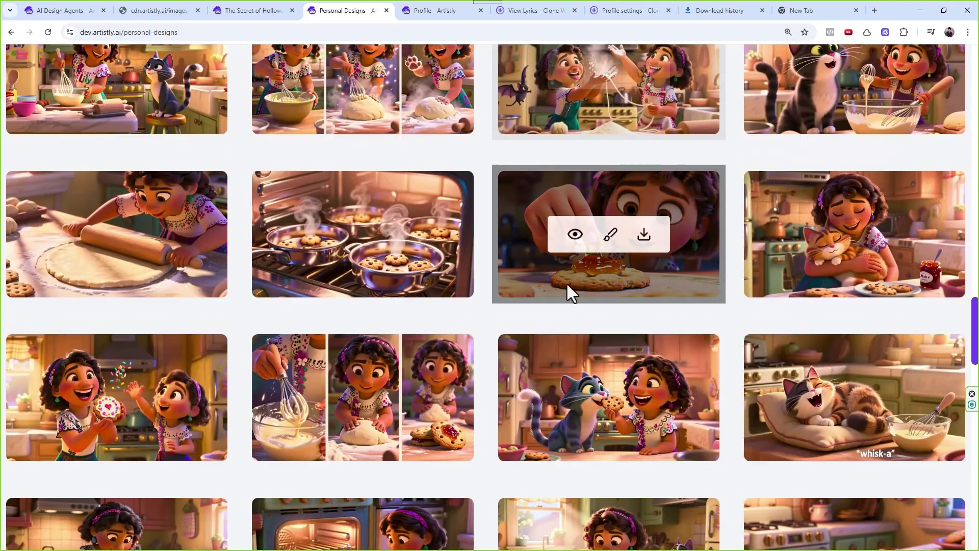
scroll(530, 277, "down", 2)
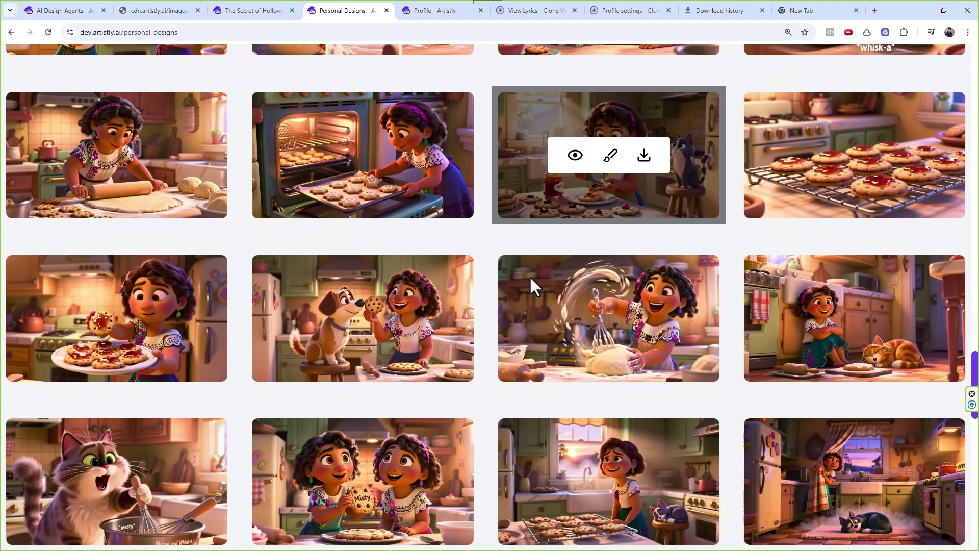
scroll(530, 278, "down", 2)
scroll(530, 275, "down", 1)
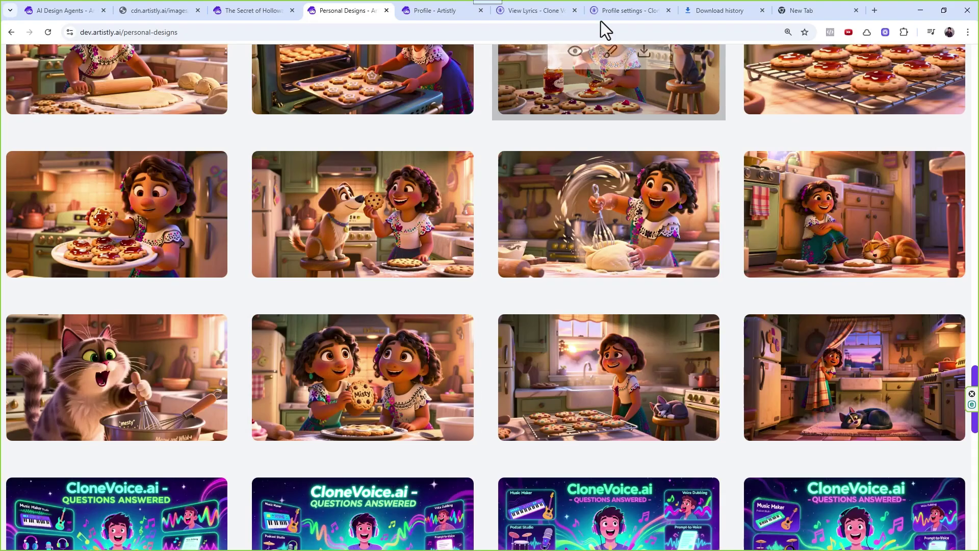
- Switch to the Clone Voice lyric preview, then to Artistly's AI Design Agents page and view its category selection
left_click(567, 11)
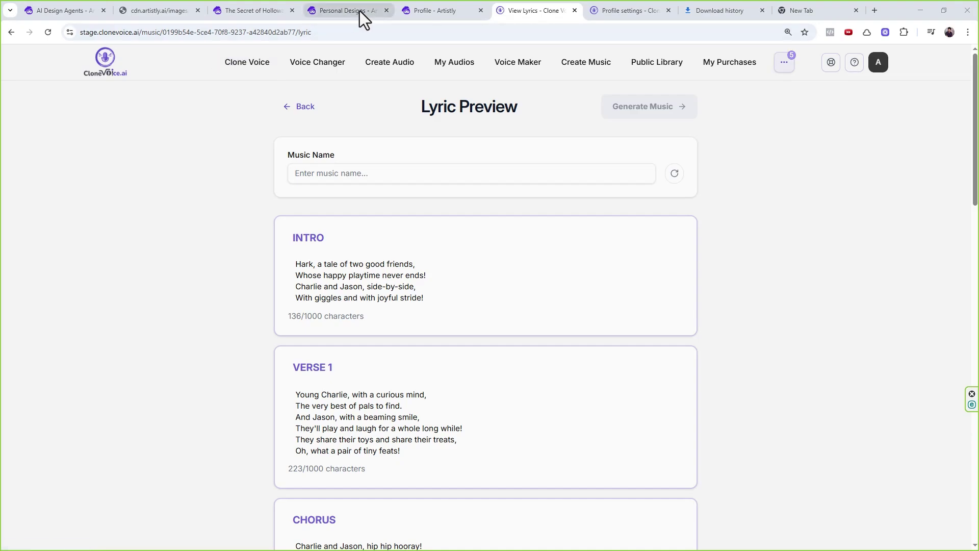
left_click(77, 10)
scroll(383, 218, "up", 10)
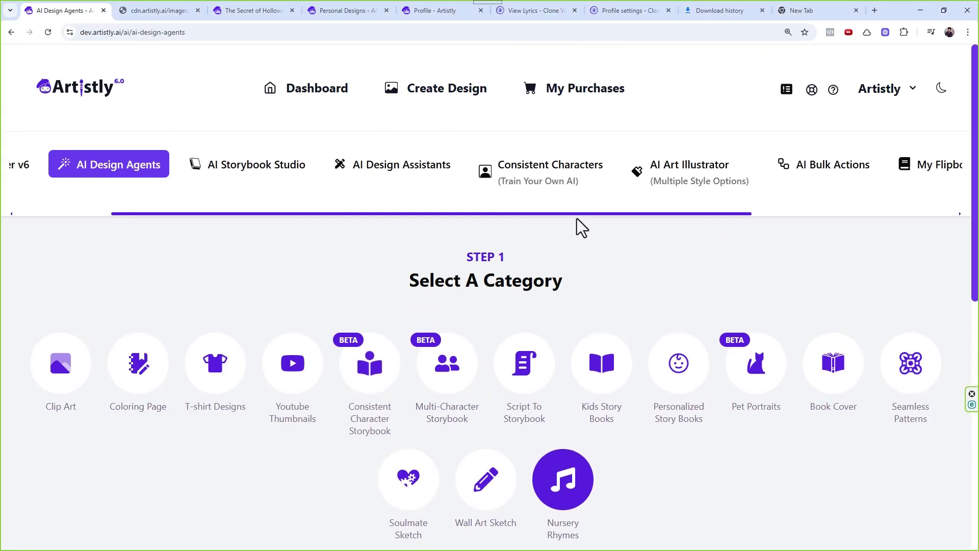
left_click_drag(579, 225, 824, 220)
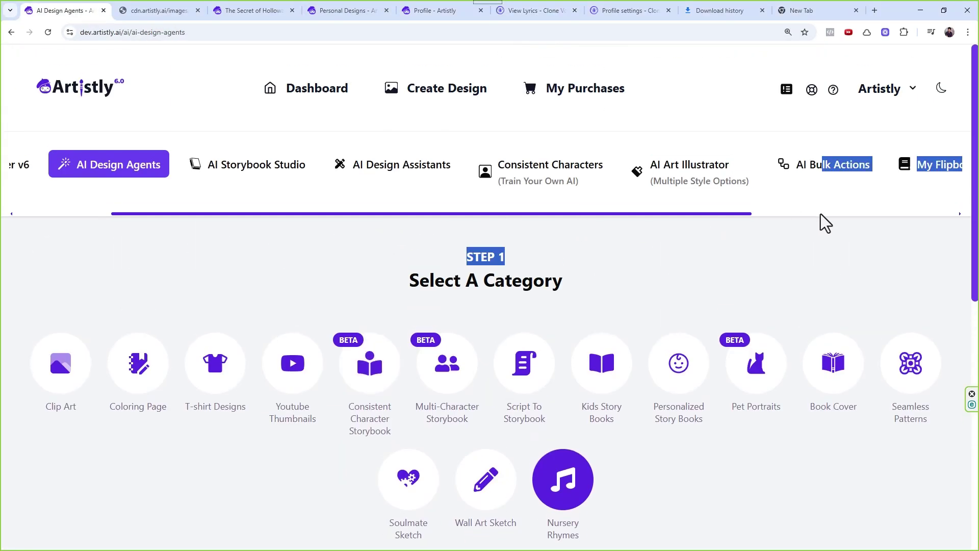
- Return to Artistly's Personal Designs and look over the cookie-baking storyboard images again
left_click(269, 10)
left_click(343, 12)
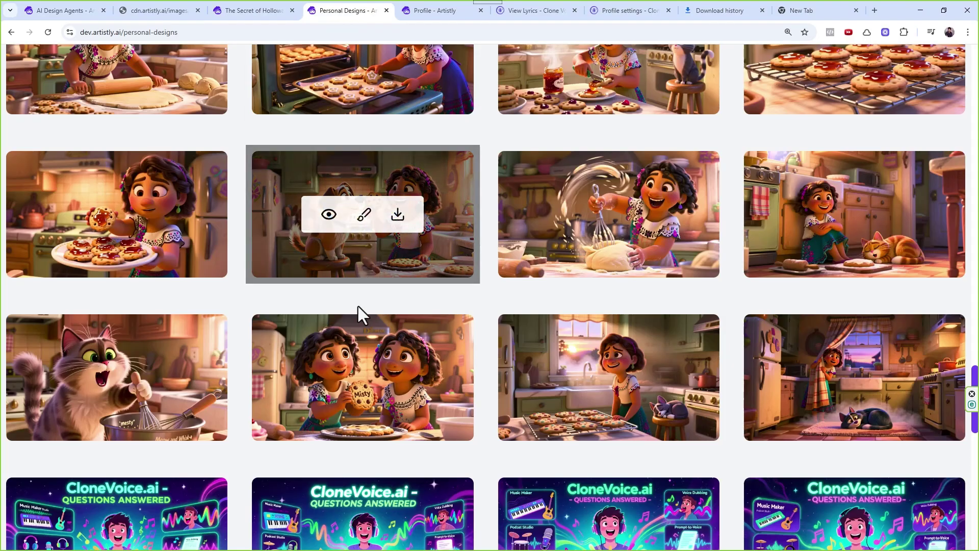
scroll(358, 307, "up", 2)
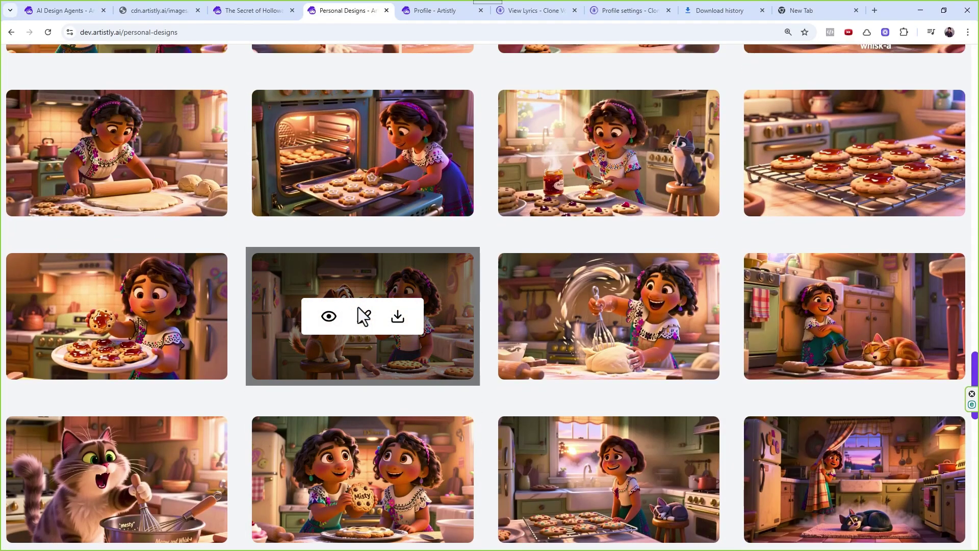